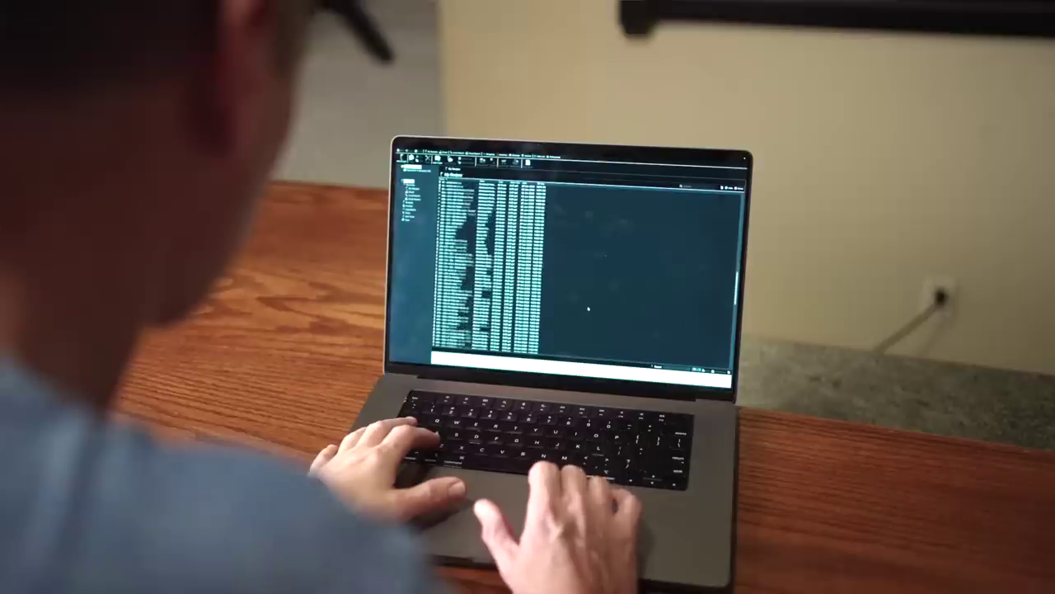
- Scroll down through the long BeerSmith My Recipes list
scroll(528, 371, down, 5)
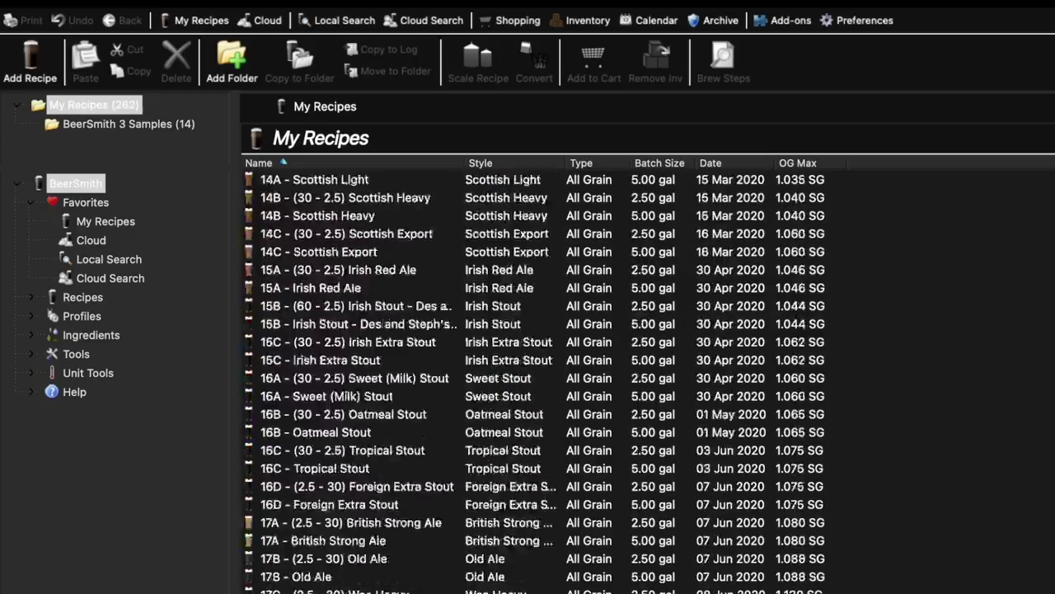
scroll(527, 371, down, 20)
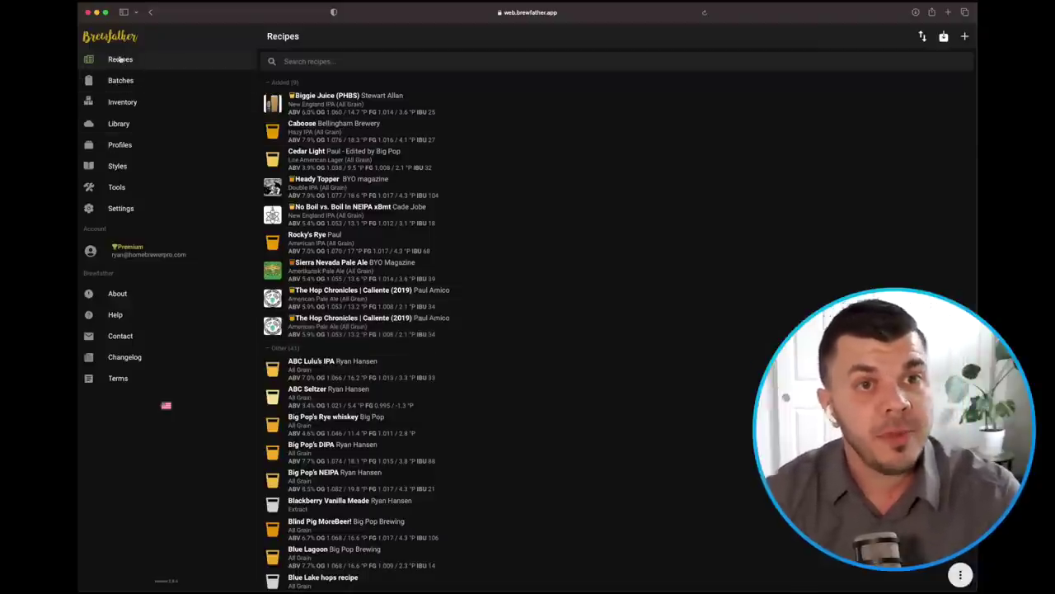
scroll(494, 151, down, 6)
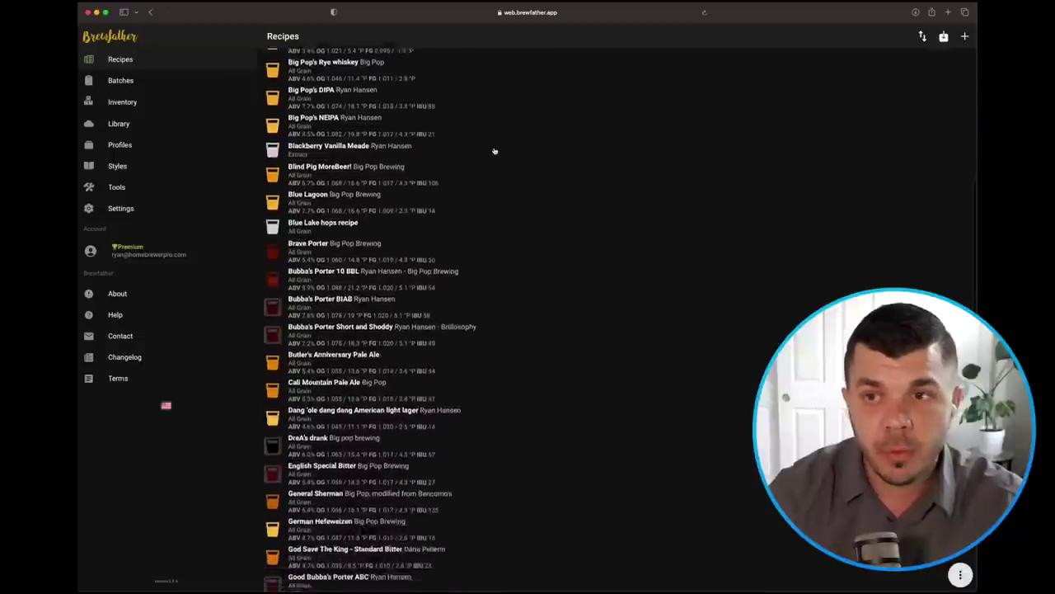
scroll(492, 151, up, 10)
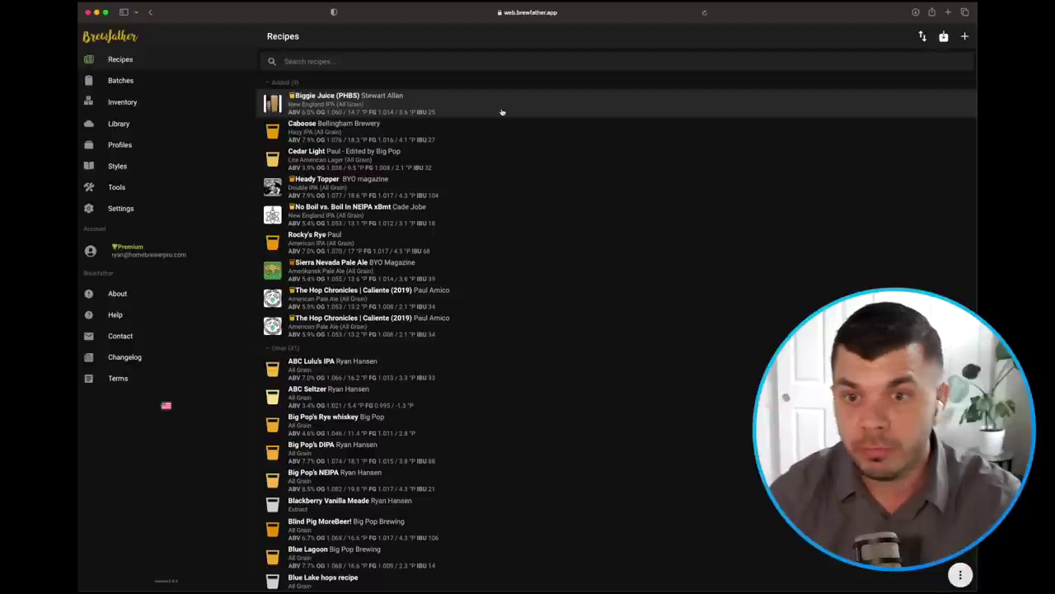
scroll(484, 404, down, 5)
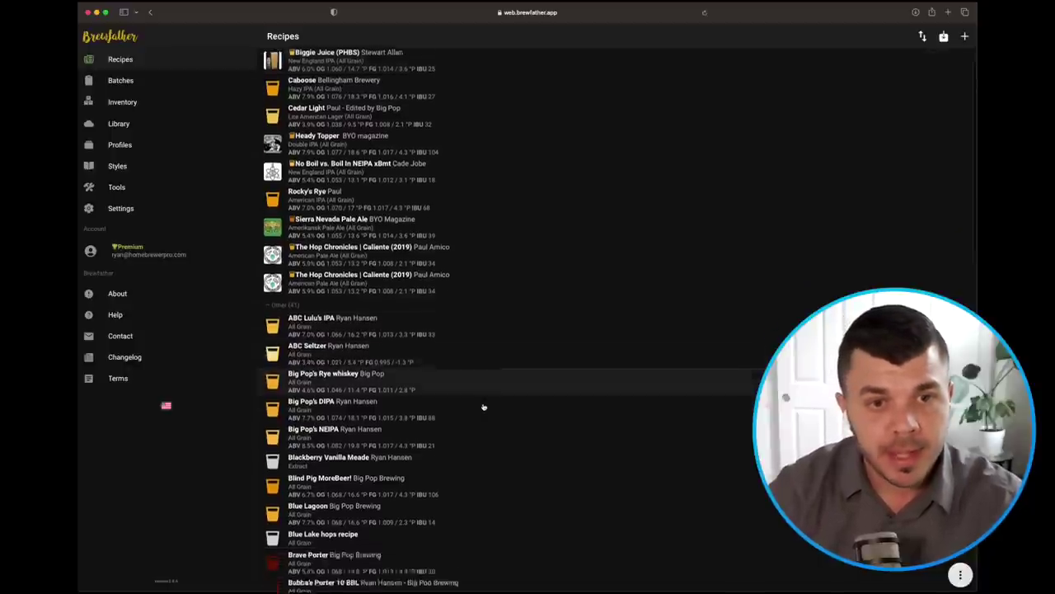
scroll(485, 404, down, 1)
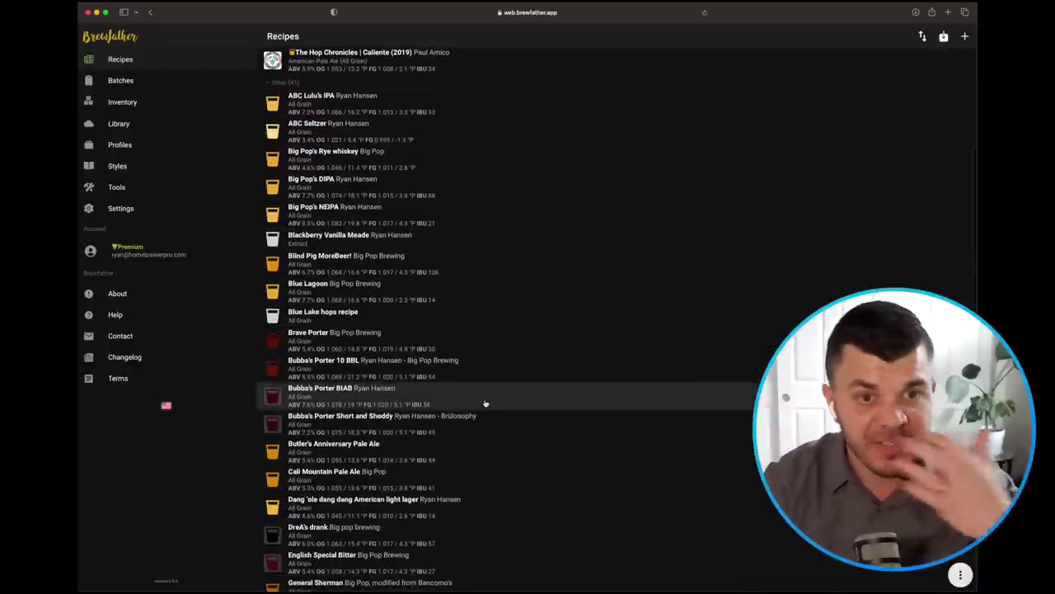
scroll(485, 404, down, 3)
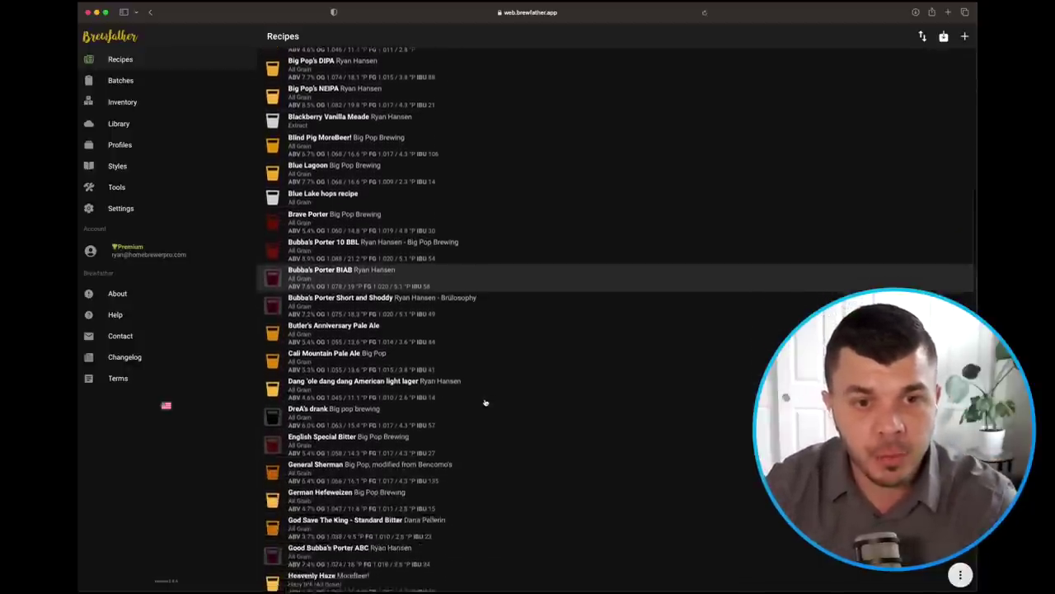
scroll(485, 402, down, 5)
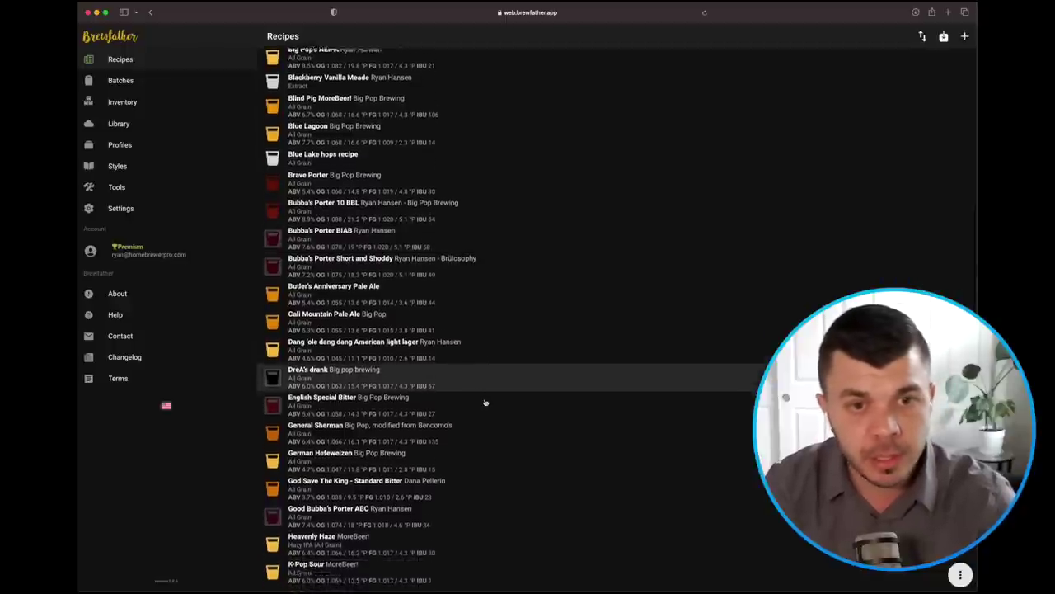
scroll(486, 403, up, 6)
scroll(486, 402, up, 6)
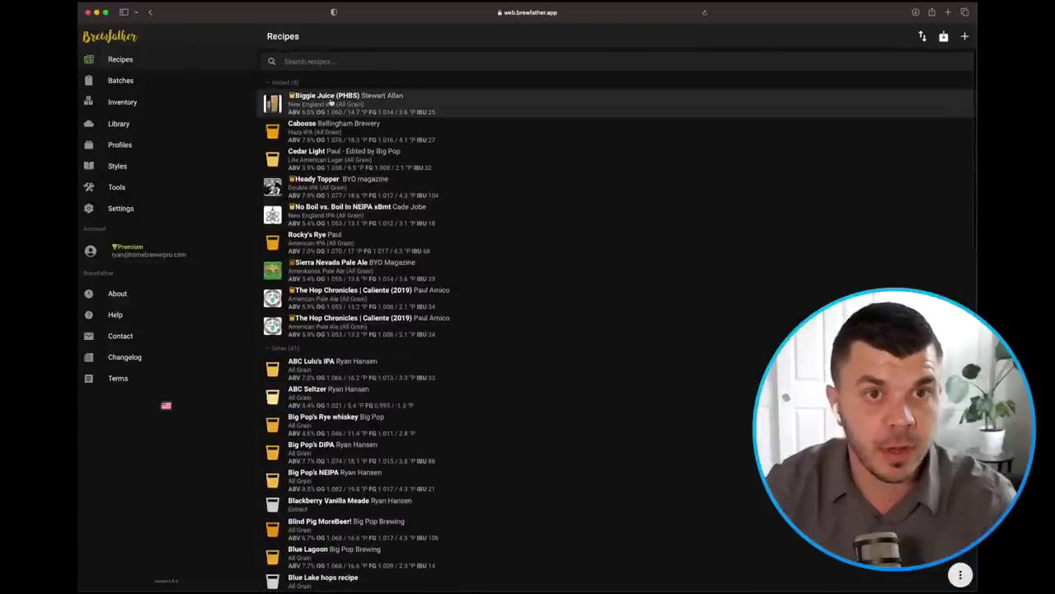
click(329, 373)
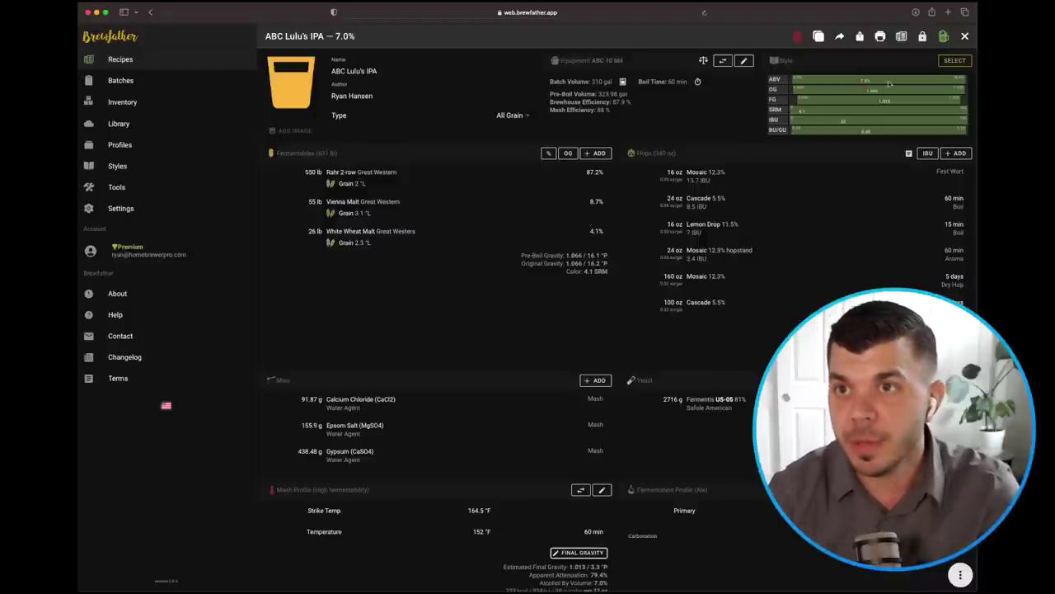
click(964, 36)
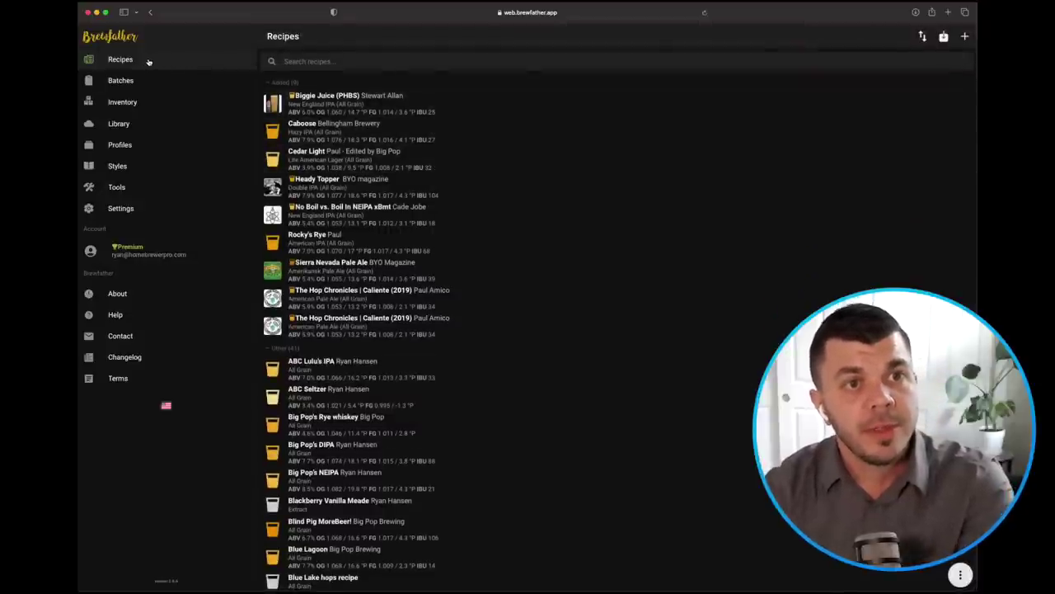
- Show the Batches page with seven planned batches, including Bubba's Porter and Lulu's IPA 5gal
click(134, 82)
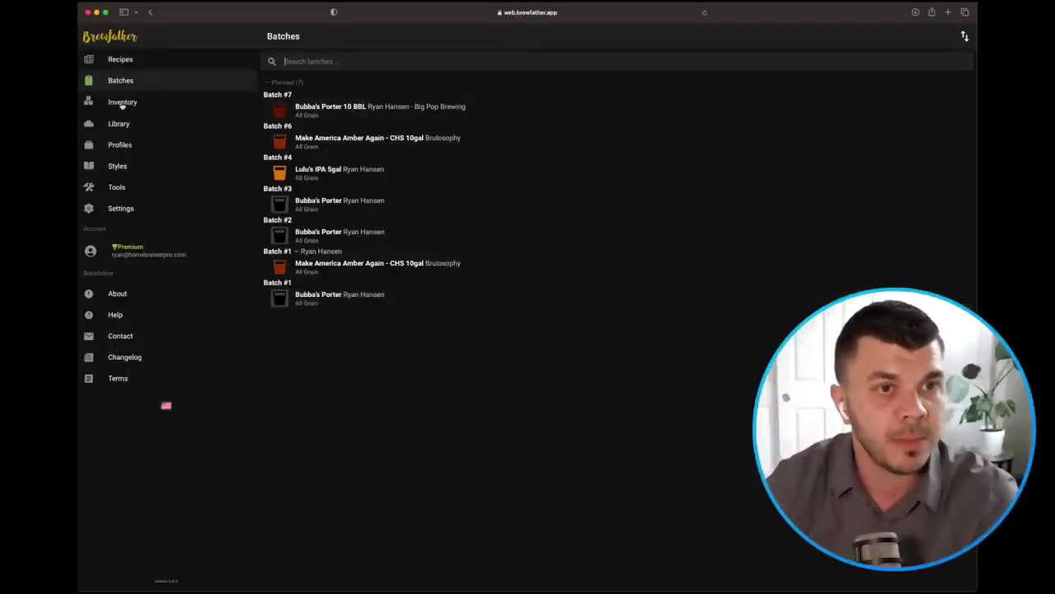
- Open the Inventory and browse the fermentables picker before closing it
click(122, 104)
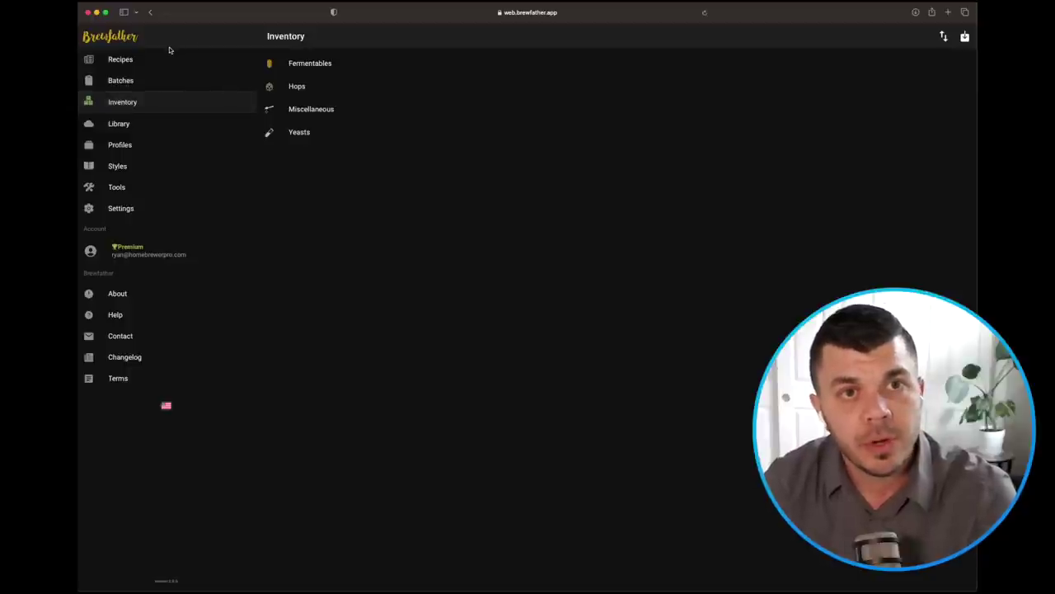
click(312, 63)
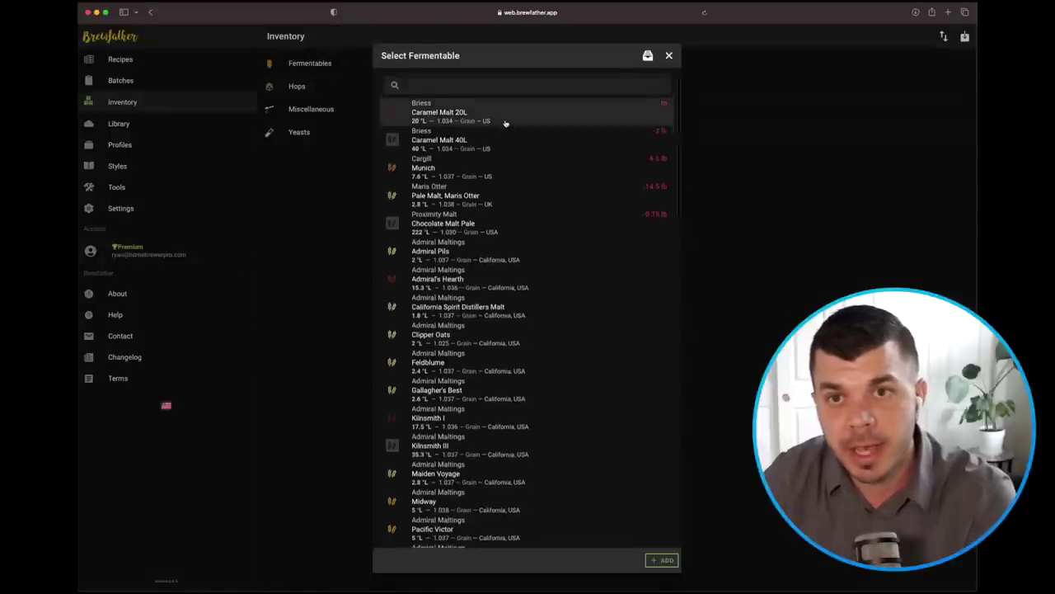
scroll(505, 122, down, 15)
scroll(505, 123, down, 3)
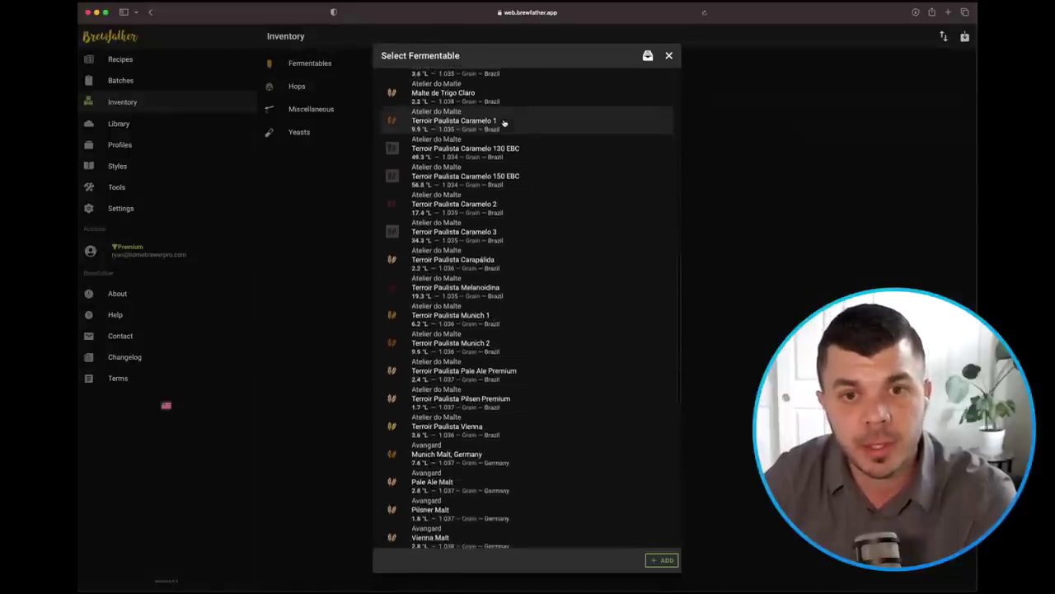
scroll(503, 123, up, 20)
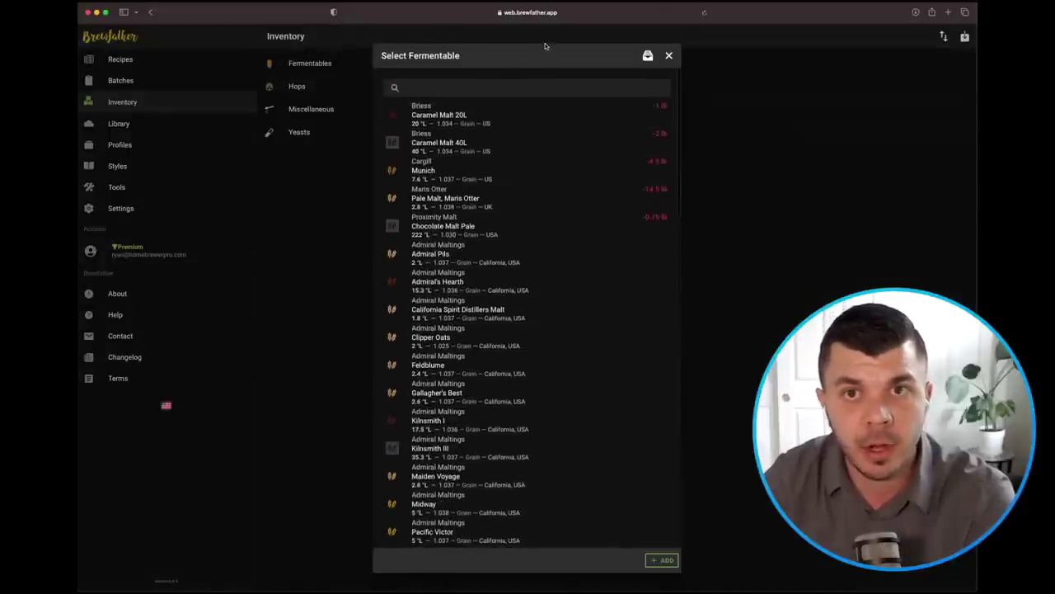
click(670, 56)
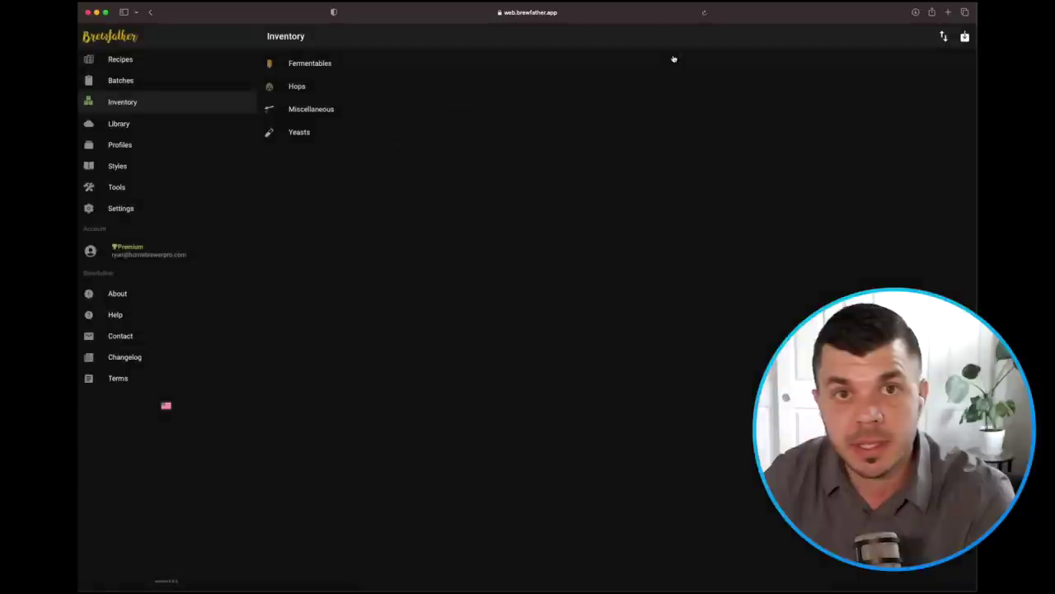
- Browse the Hops and Miscellaneous ingredient pickers, closing each one
click(299, 87)
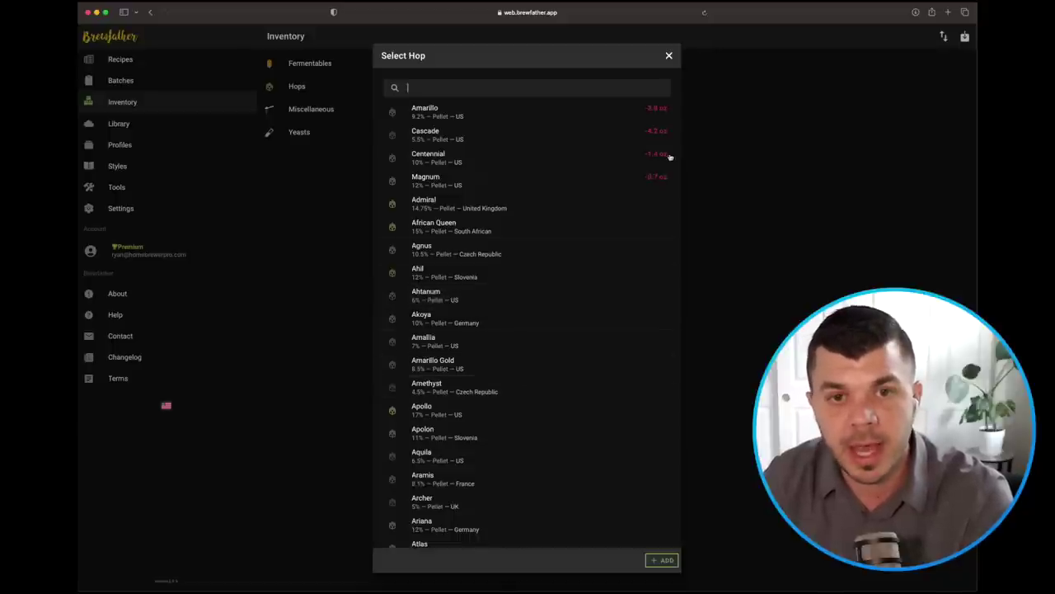
click(669, 55)
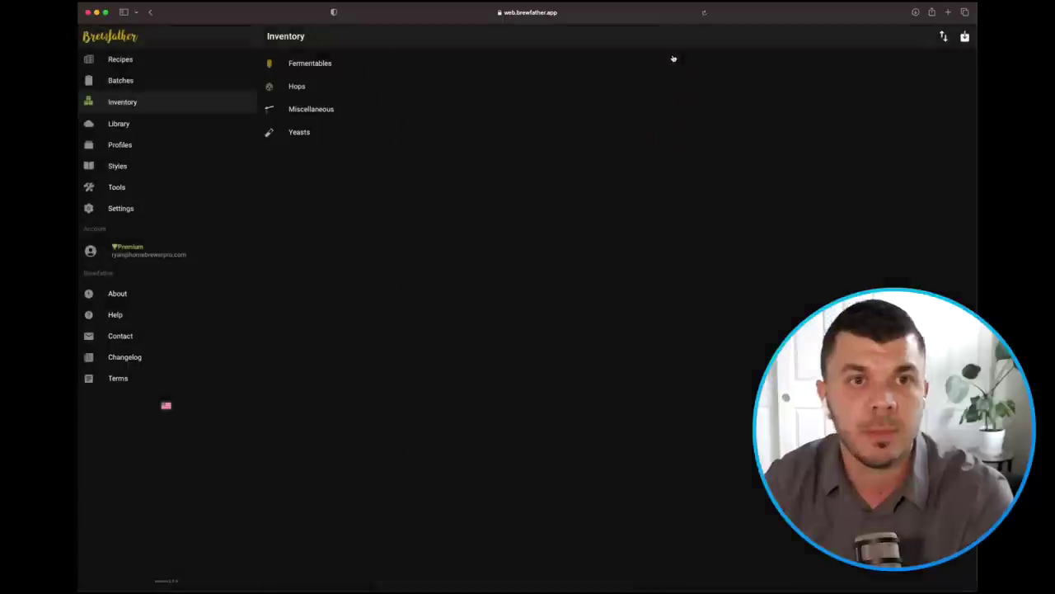
click(353, 113)
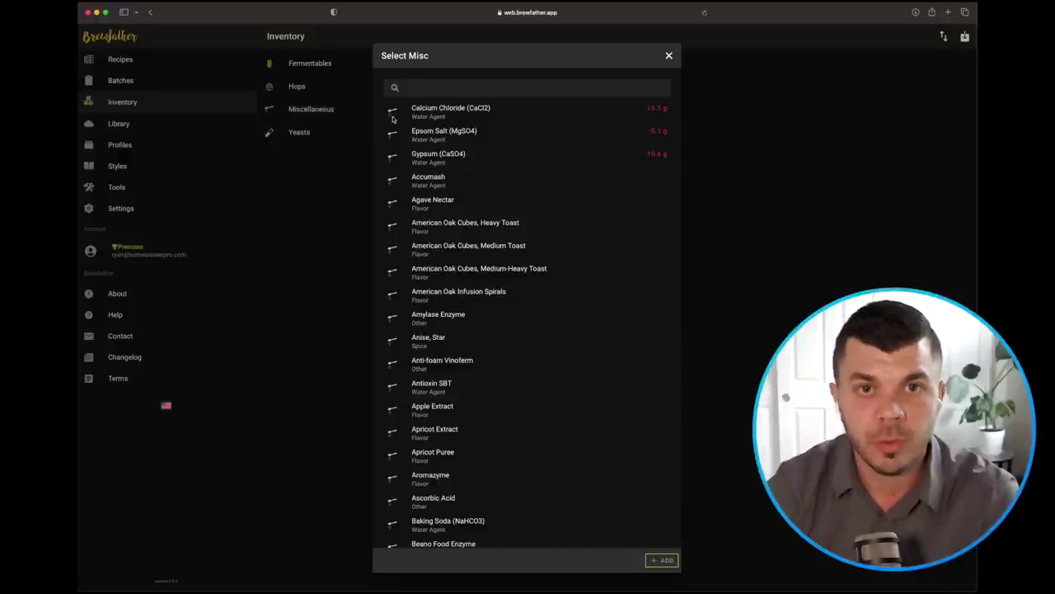
click(670, 56)
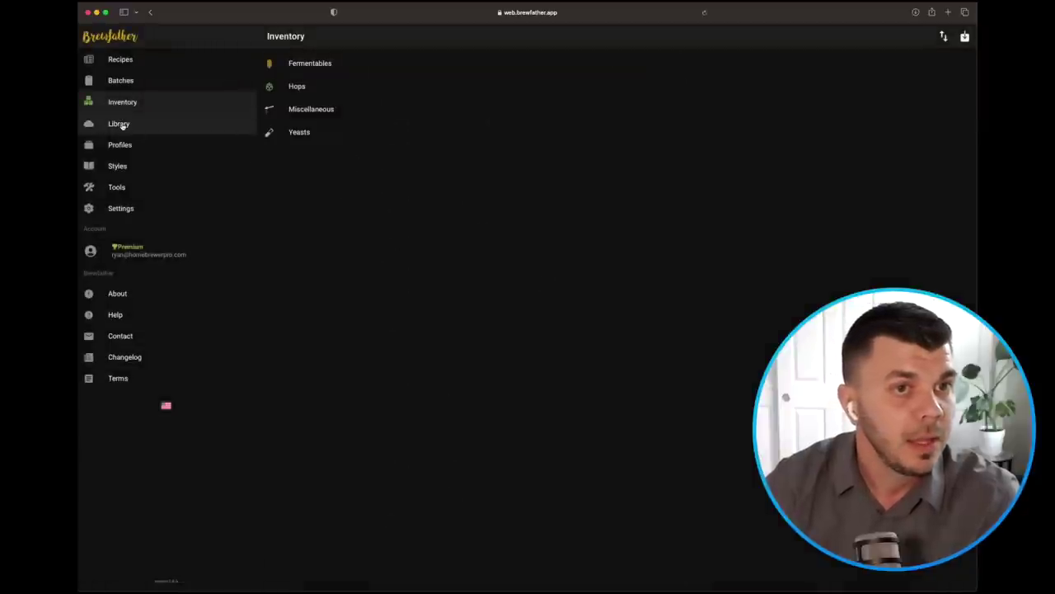
click(122, 127)
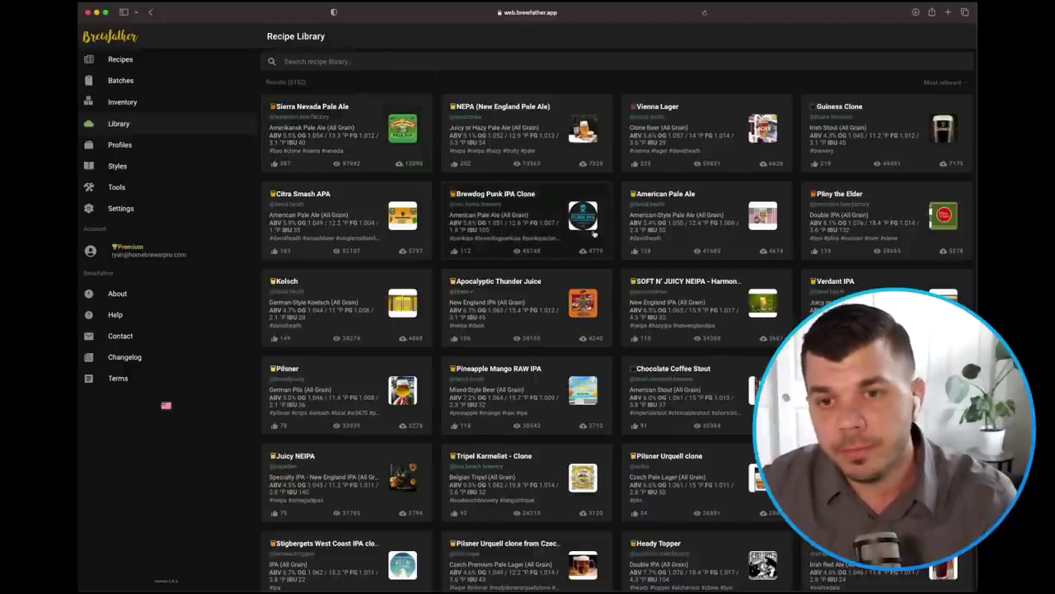
click(555, 64)
text(baltic )
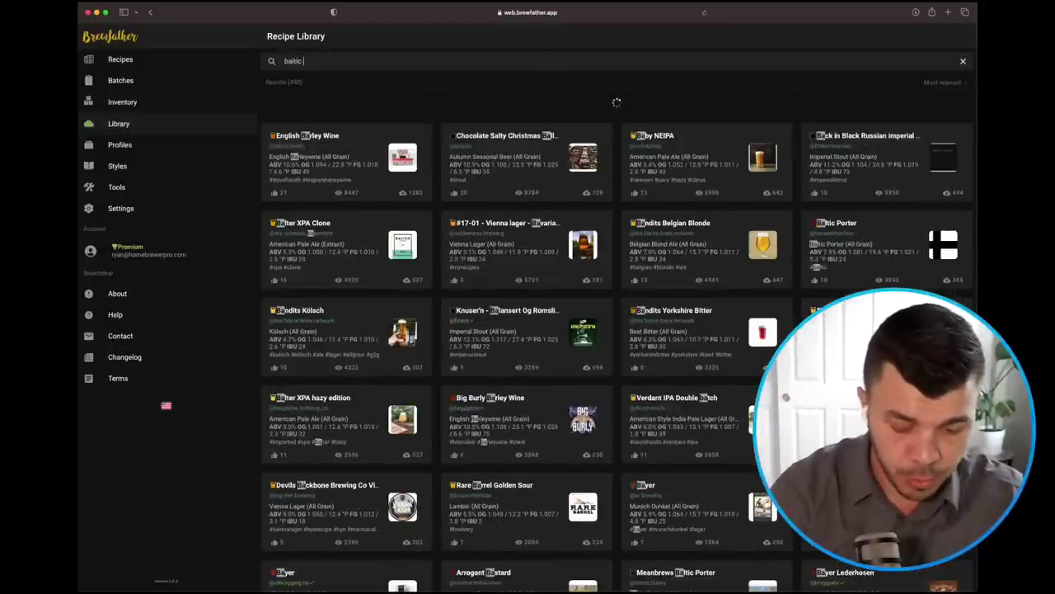
text(porter)
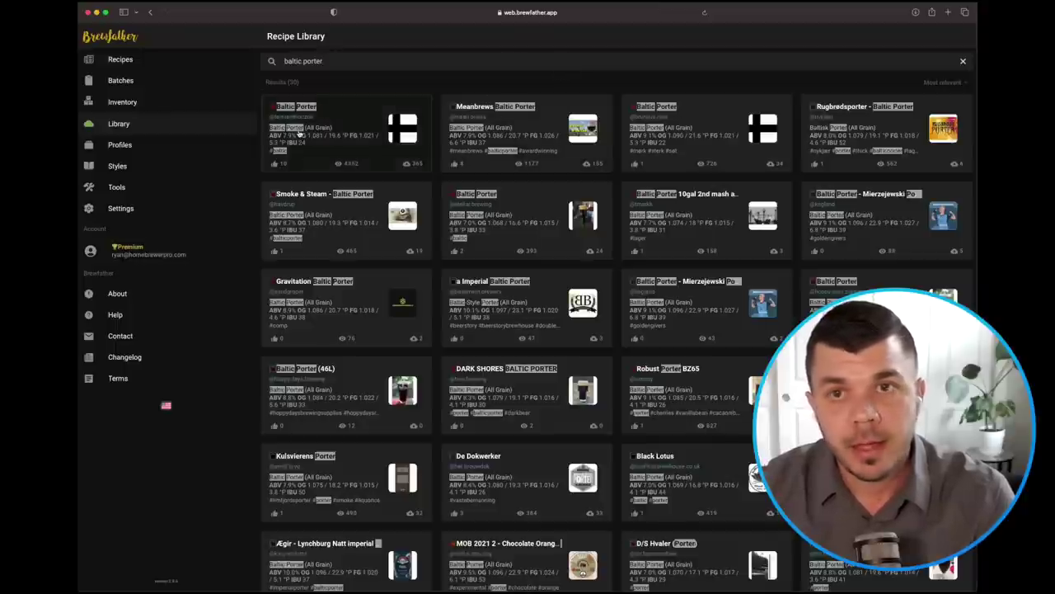
scroll(683, 235, down, 2)
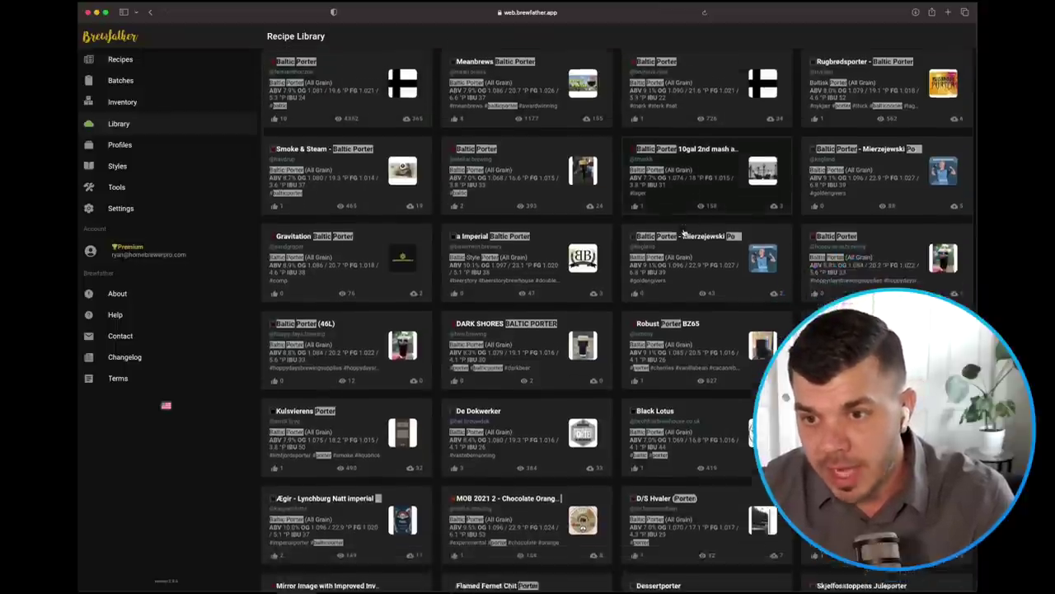
scroll(683, 235, down, 3)
scroll(659, 174, up, 5)
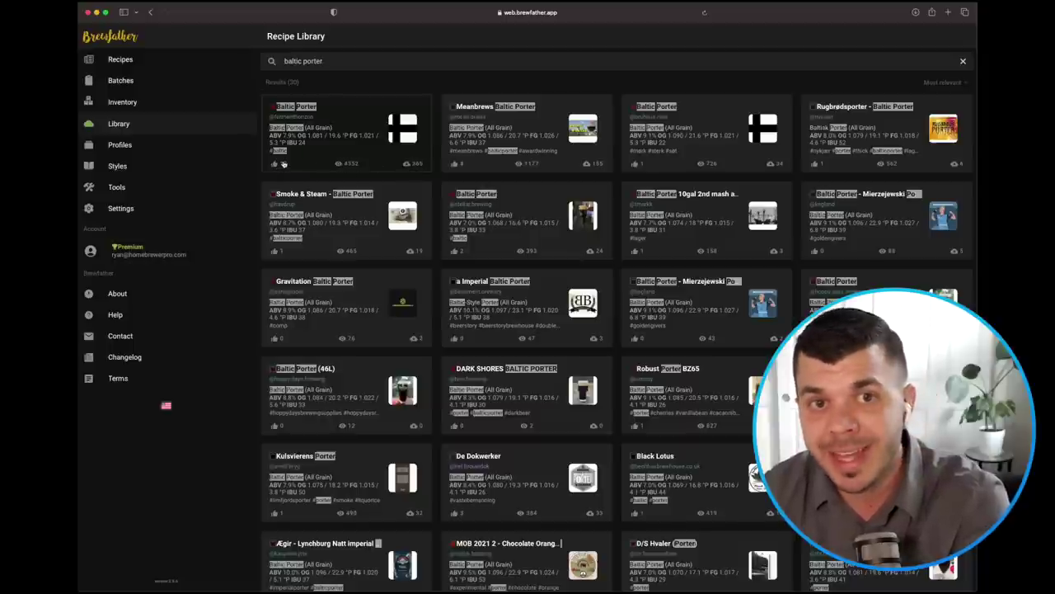
click(338, 139)
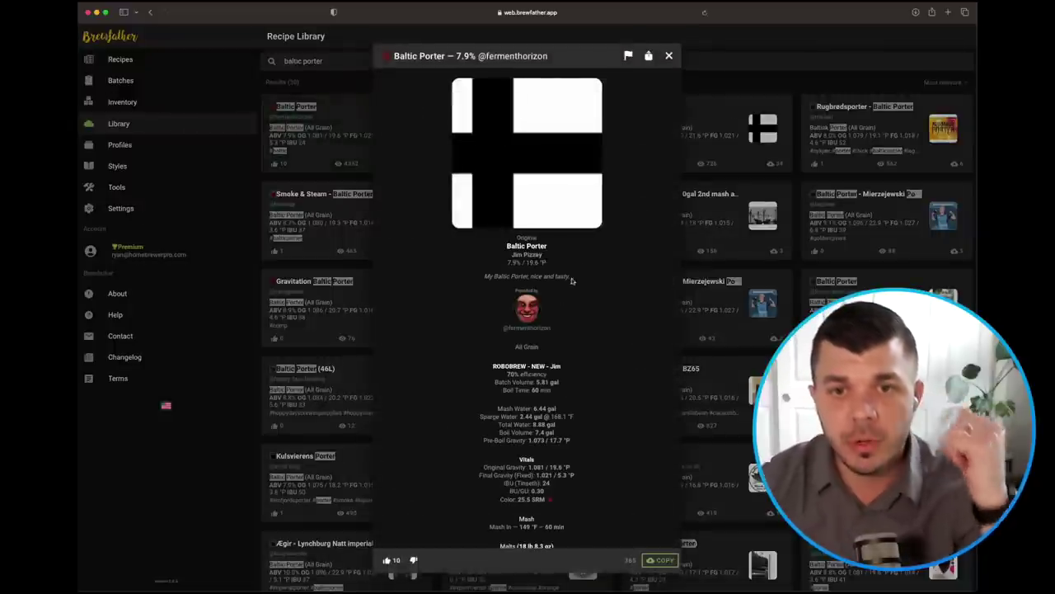
scroll(577, 307, down, 3)
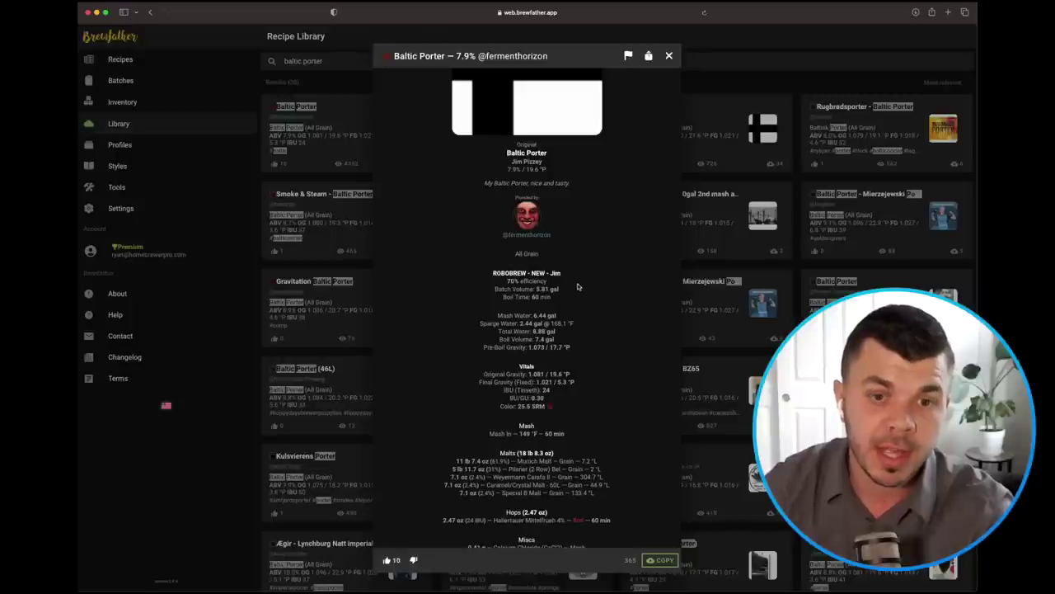
scroll(583, 284, down, 5)
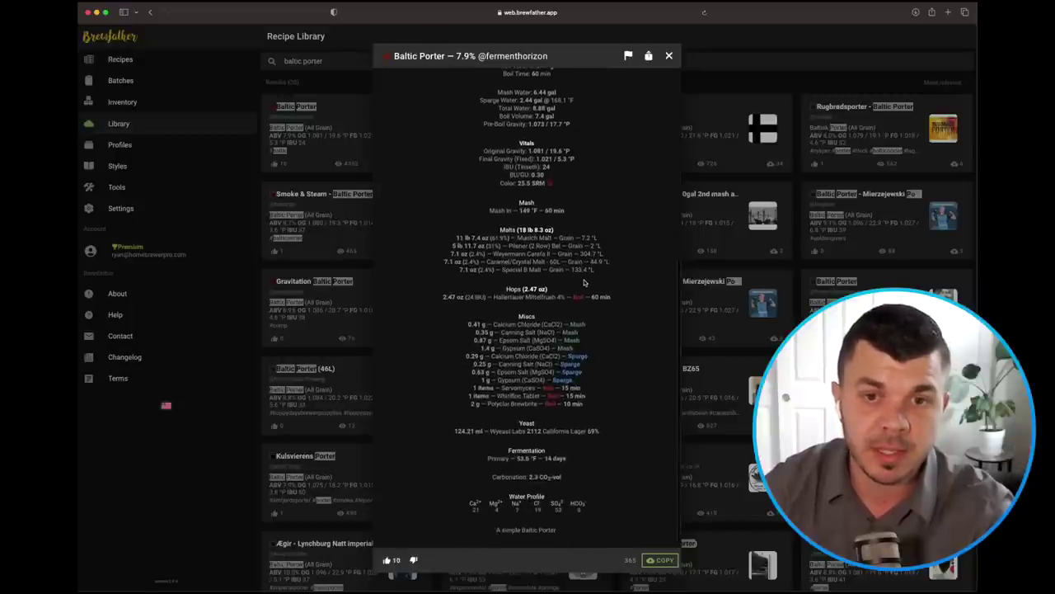
scroll(584, 284, up, 10)
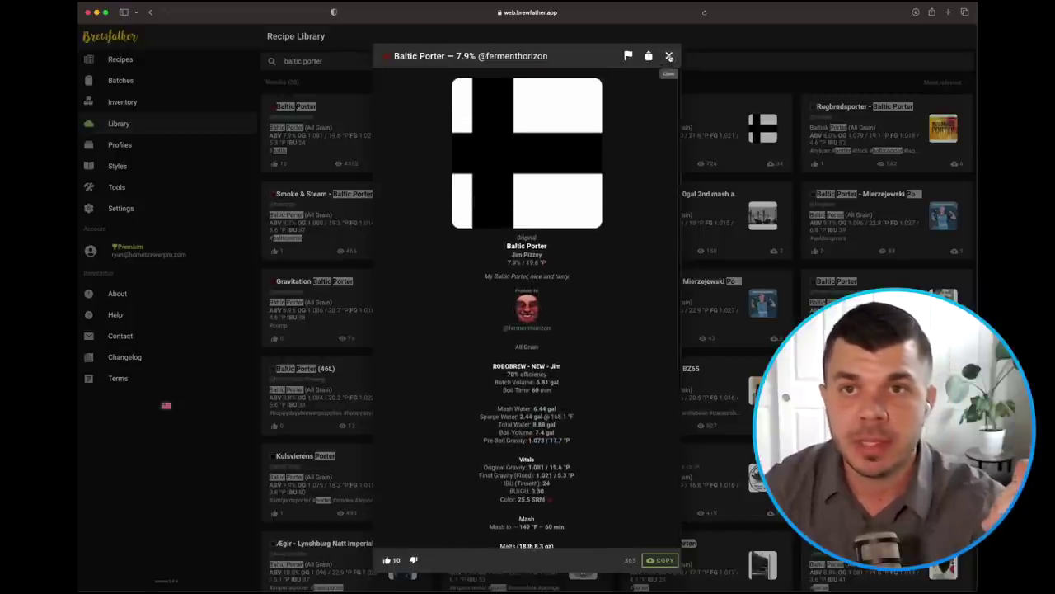
click(669, 55)
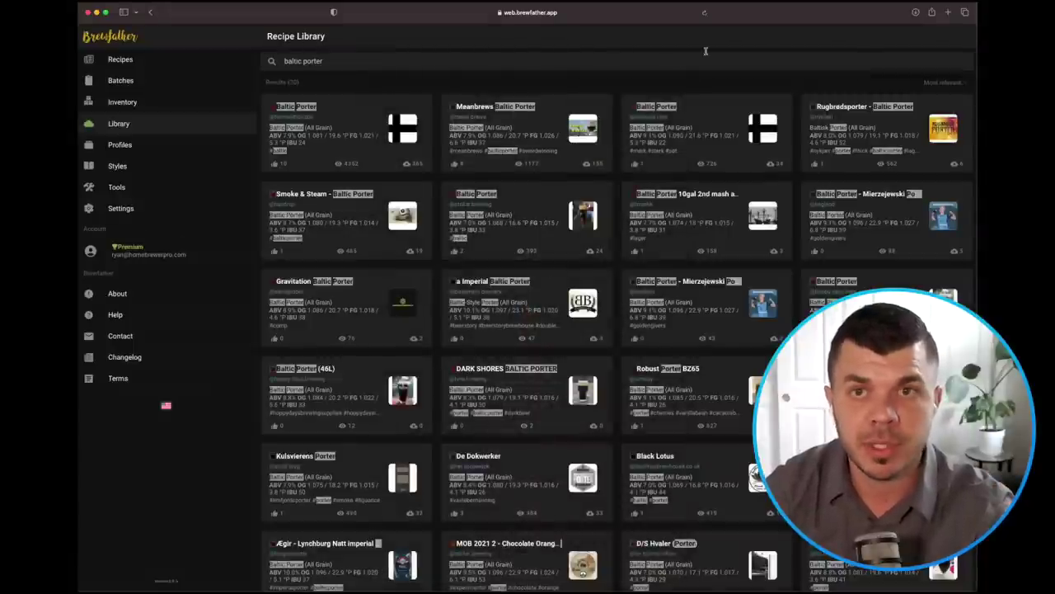
- Erase the 'baltic porter' search text so the full recipe library is listed
click(318, 61)
drag(318, 61, 272, 60)
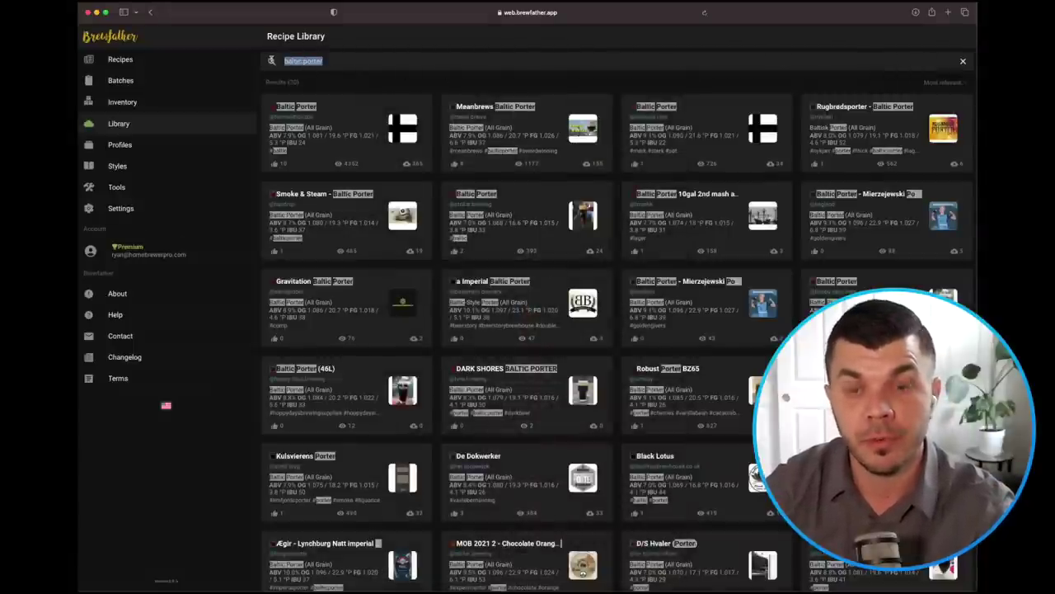
key(BackSpace)
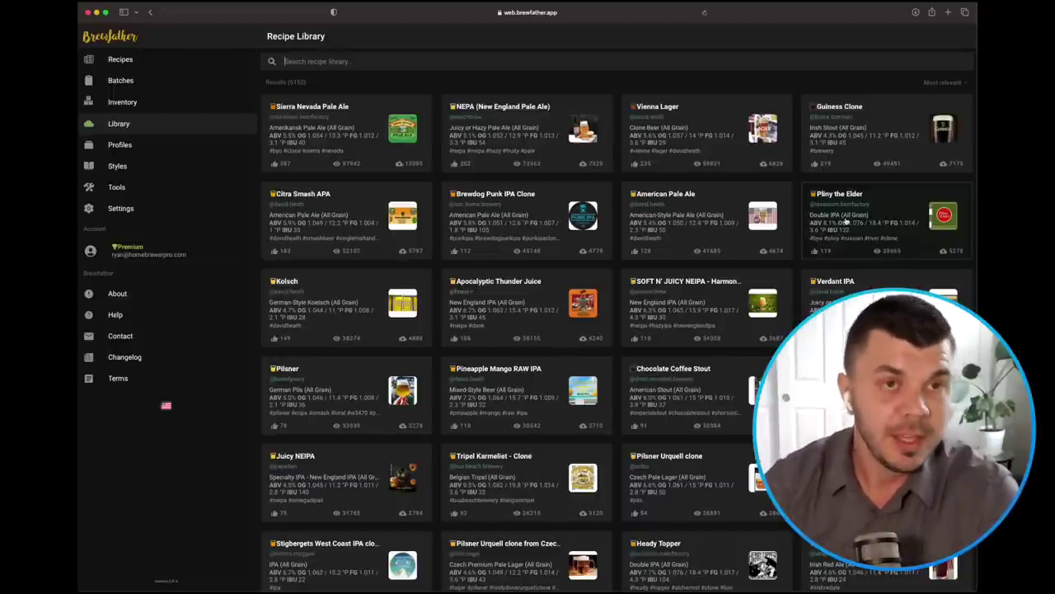
click(127, 146)
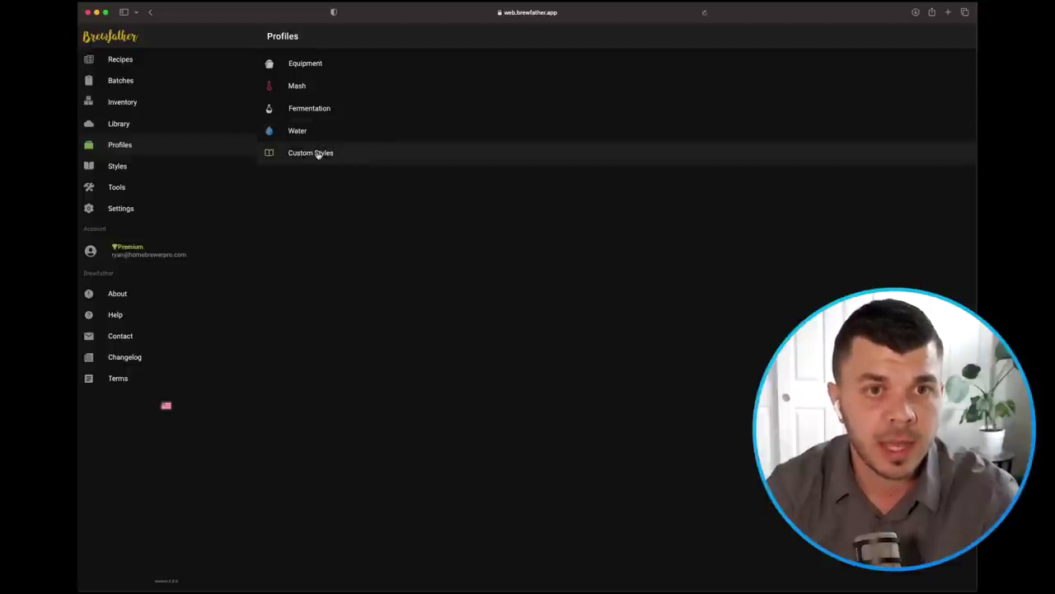
- Open the equipment profile list with presets like BIAB (No sparge) and Anvil Foundry
click(342, 66)
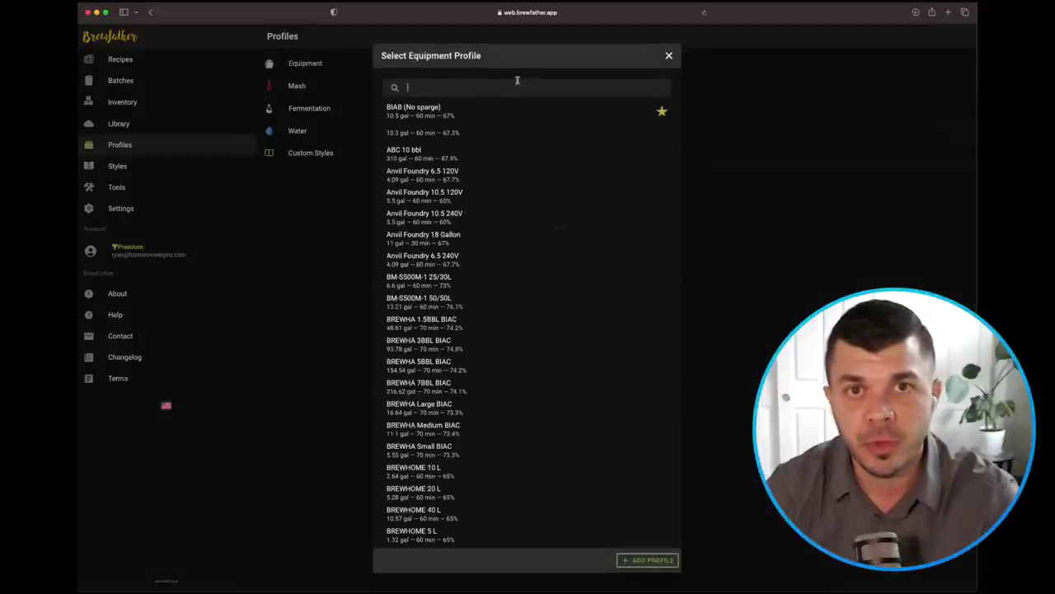
- Scroll the equipment presets from BIAB (No sparge) down to Grainfather and PicoBrew, then back up
scroll(522, 166, down, 3)
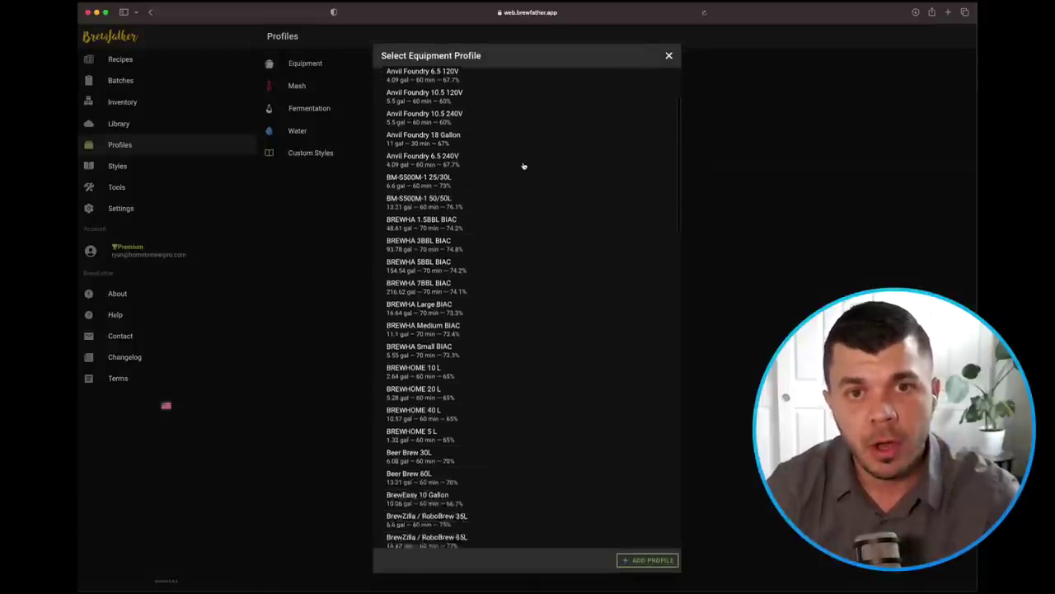
scroll(523, 166, down, 12)
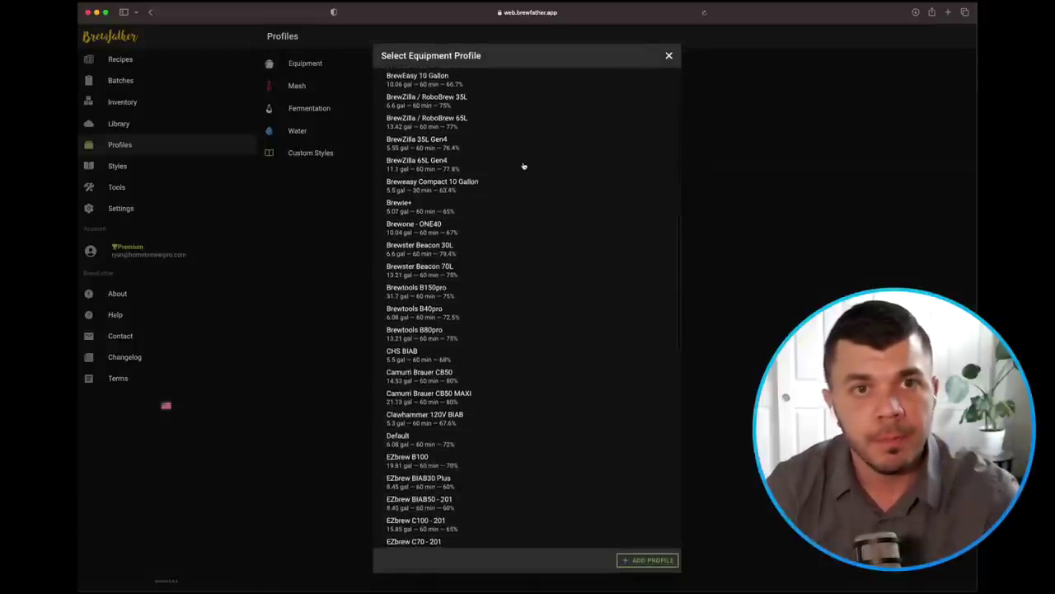
scroll(523, 165, down, 10)
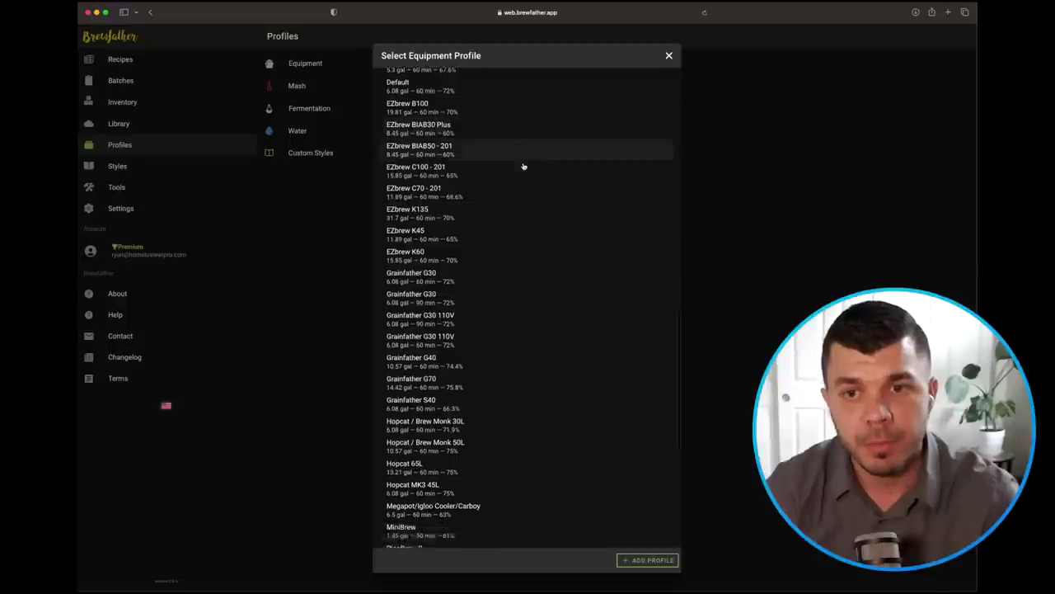
scroll(523, 166, down, 10)
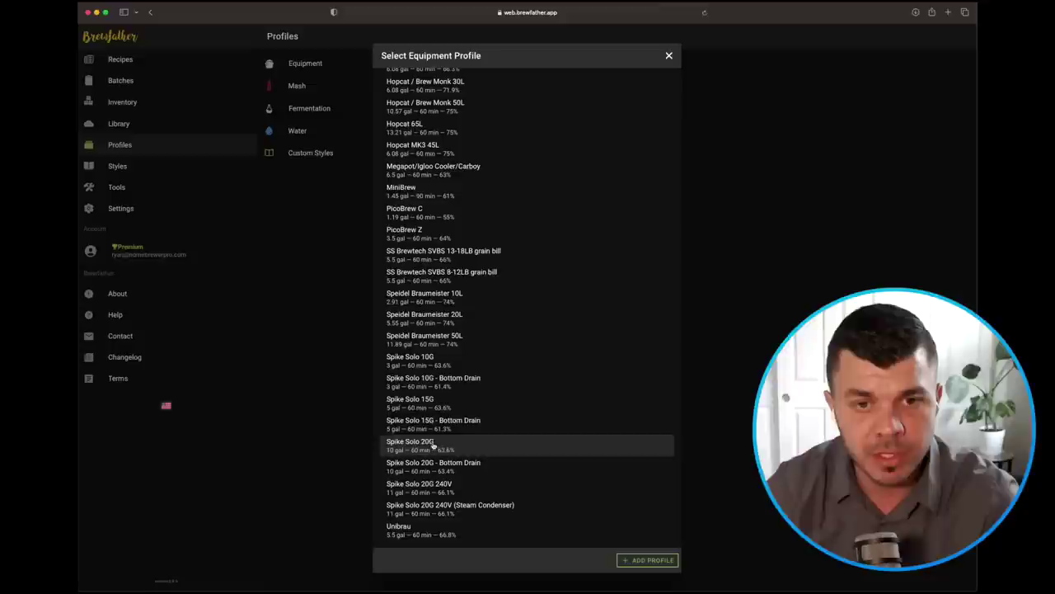
scroll(492, 385, up, 1)
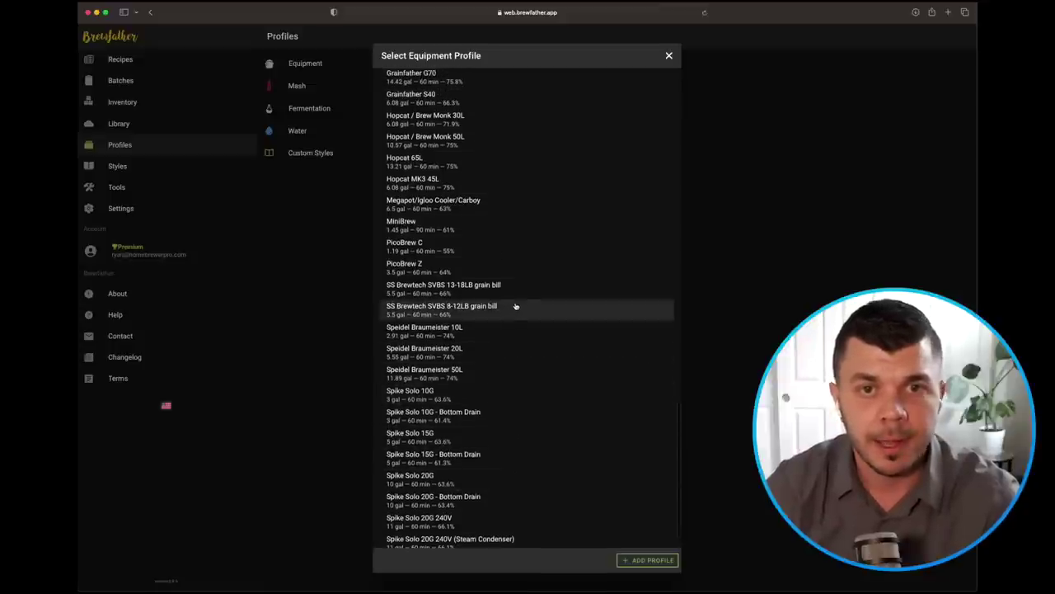
scroll(513, 306, up, 2)
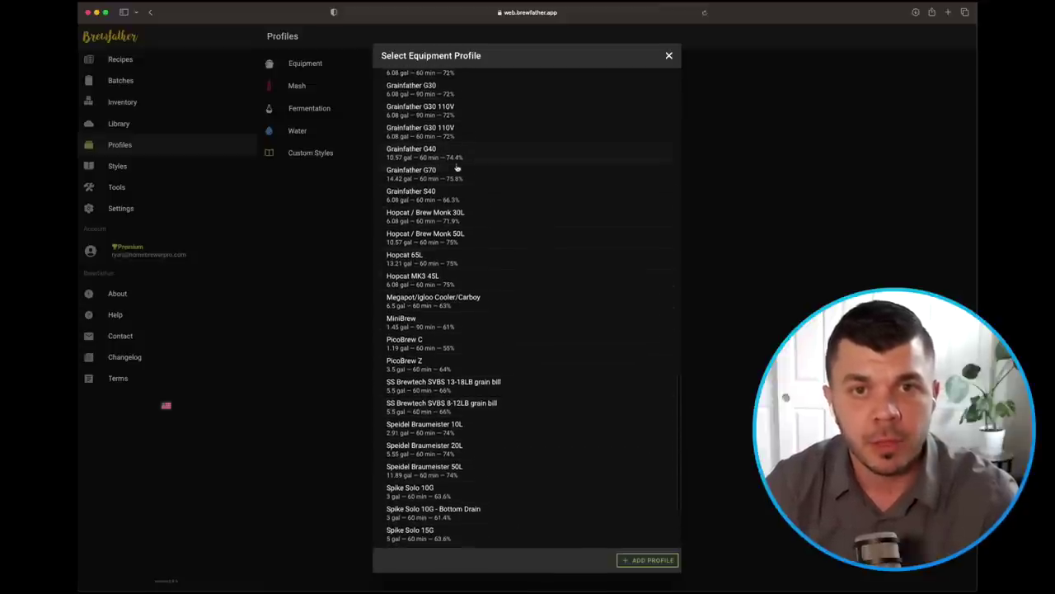
scroll(477, 172, up, 5)
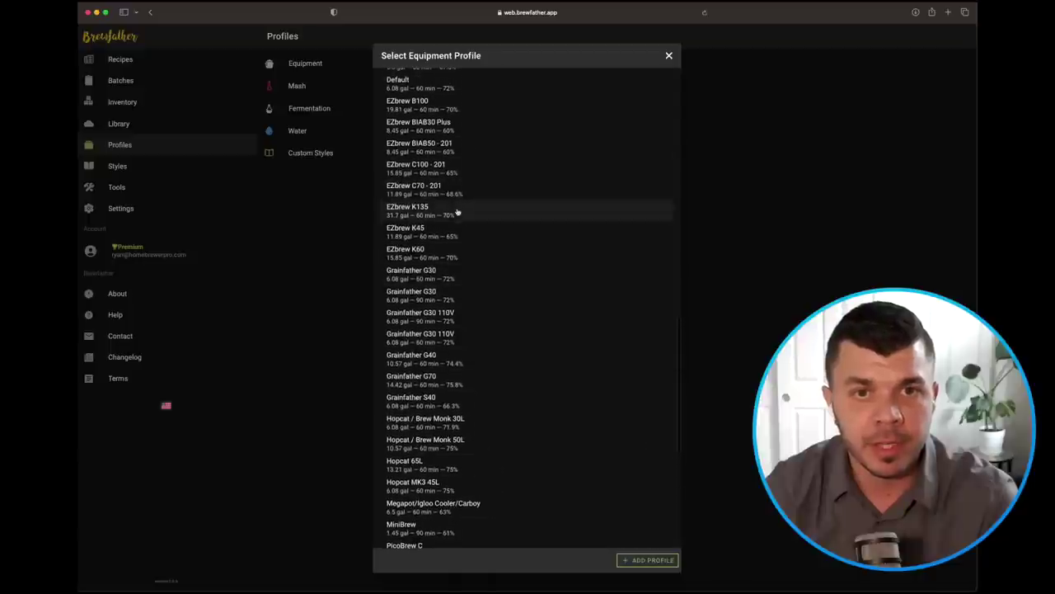
scroll(462, 214, up, 10)
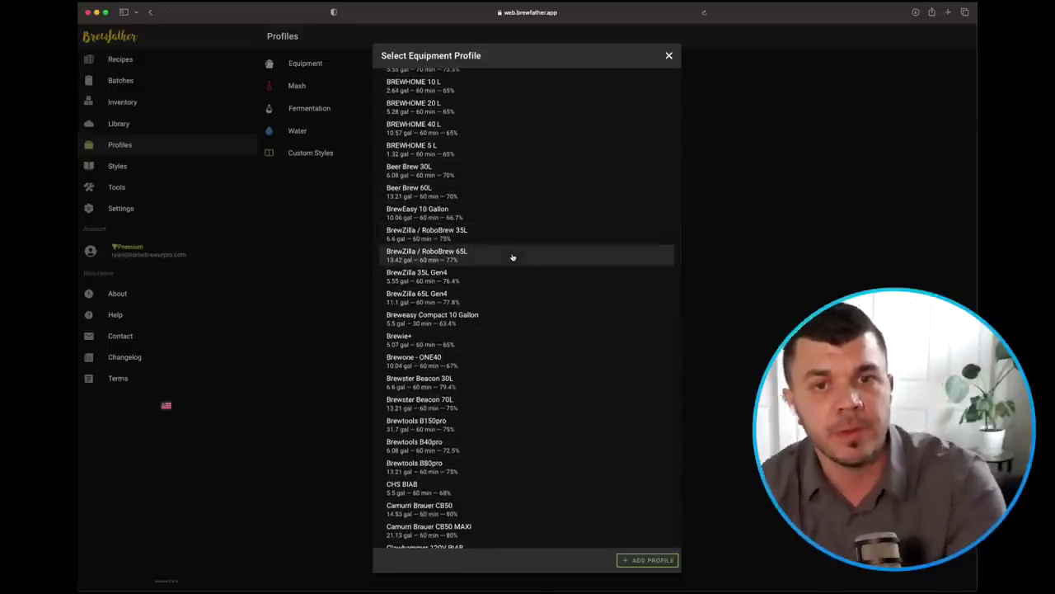
scroll(510, 243, up, 5)
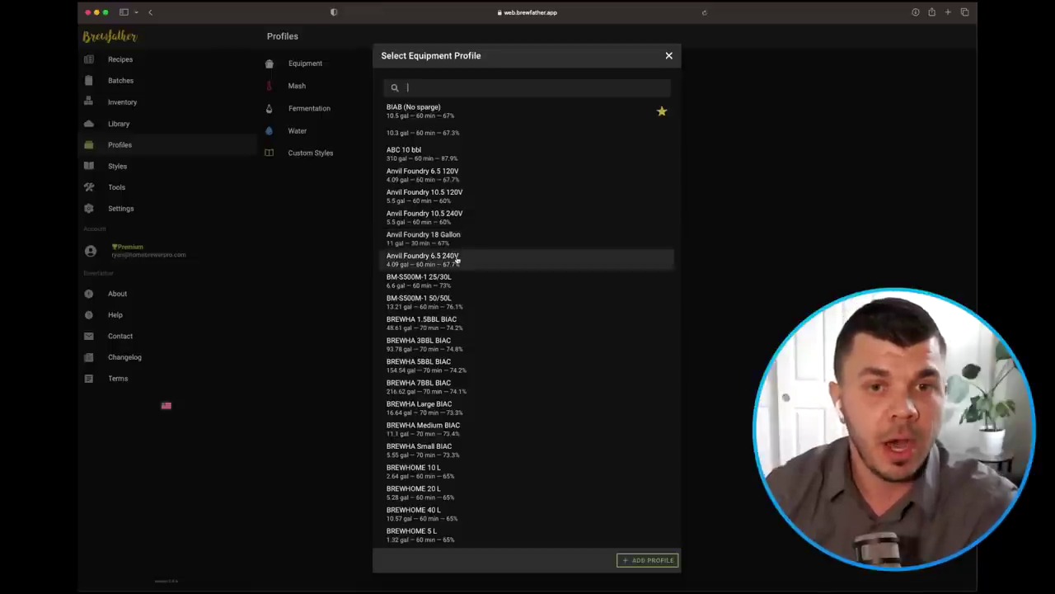
- Review the Anvil Foundry 6.5 240V equipment profile and close it without saving
click(474, 261)
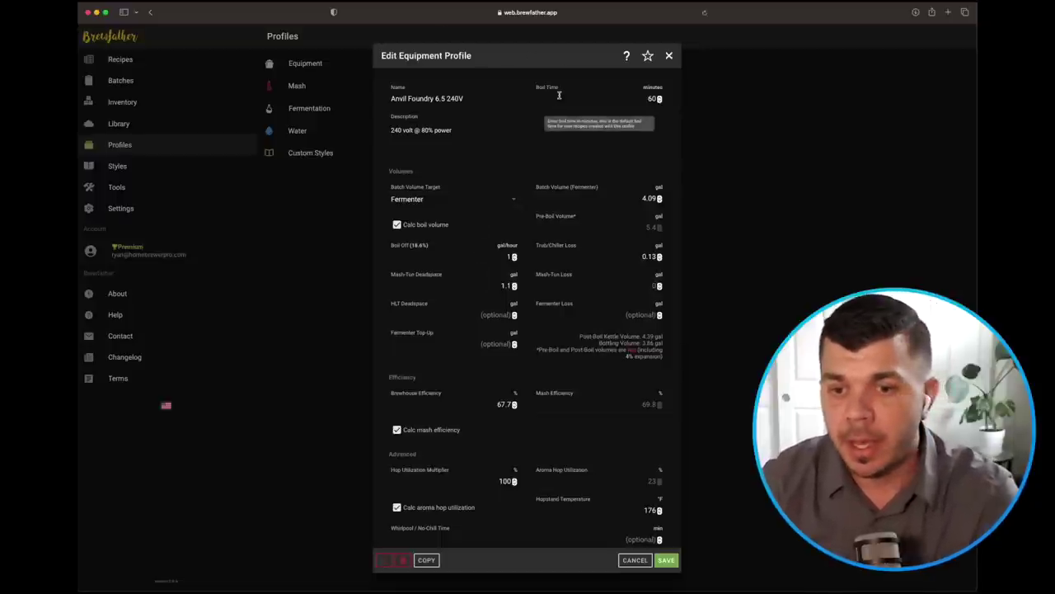
click(669, 56)
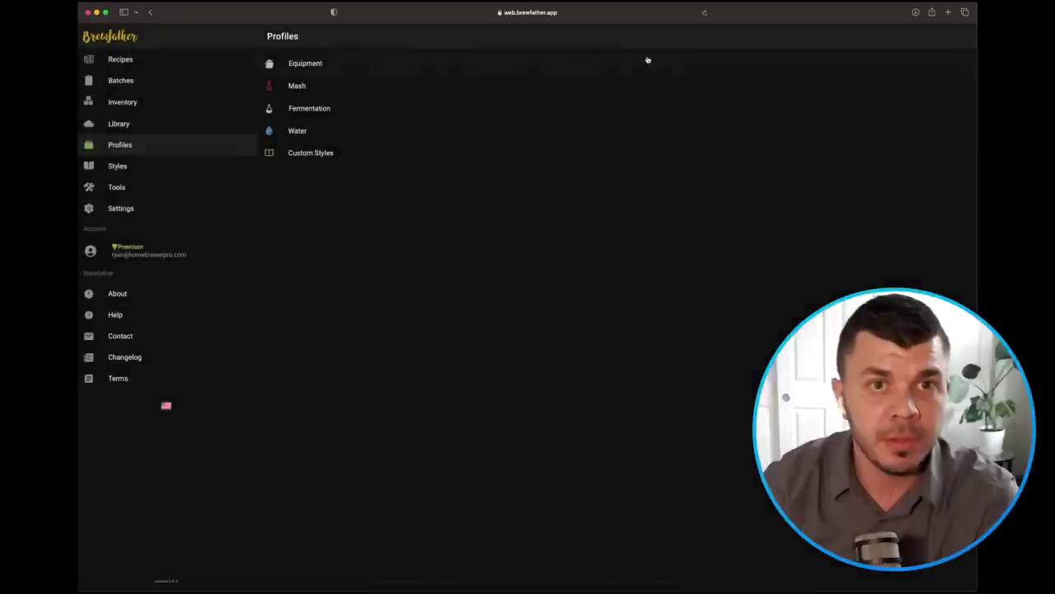
click(319, 89)
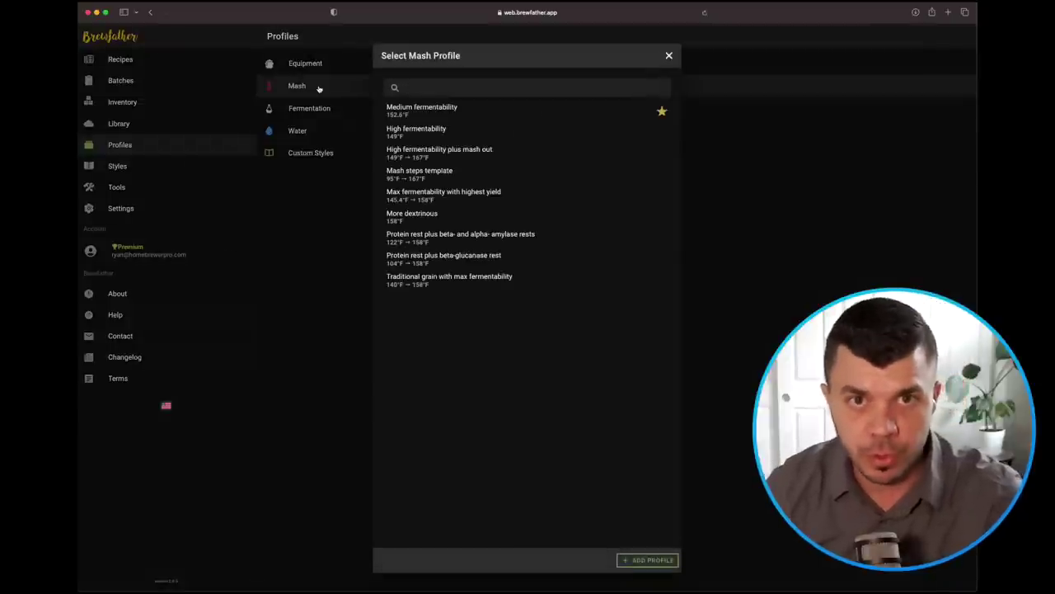
- Focus the mash profile search field, then close the mash profile list
click(388, 85)
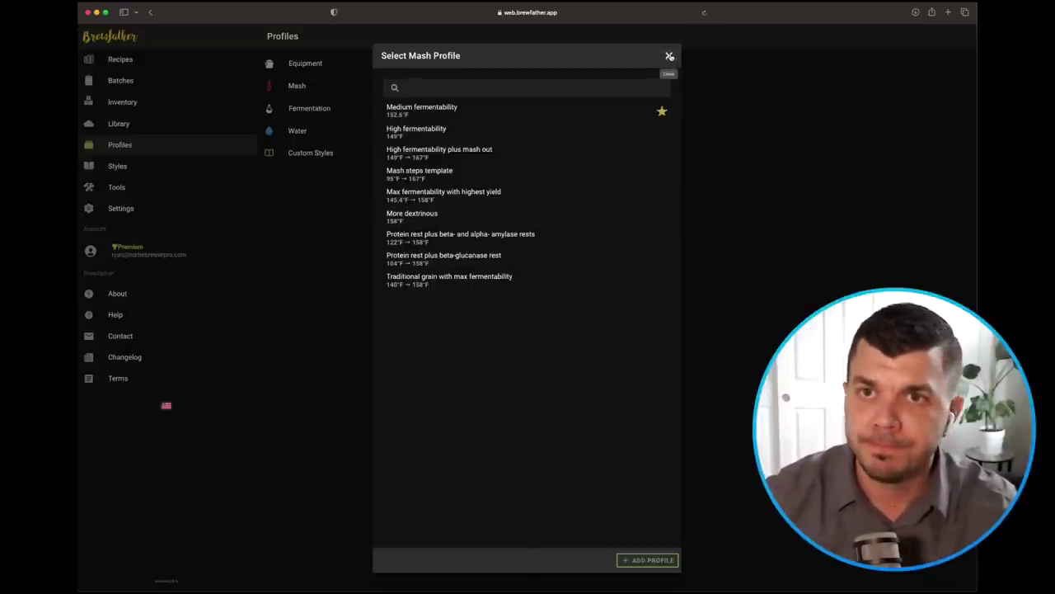
click(669, 56)
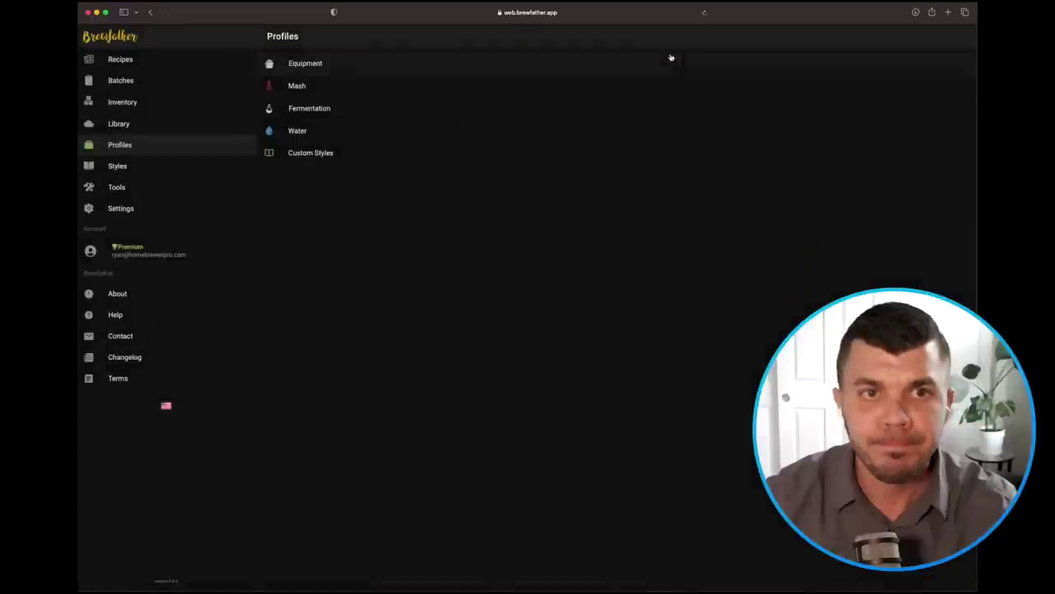
- Show the fermentation profiles, such as Ale, Kveik and Lager, then close the list
click(339, 112)
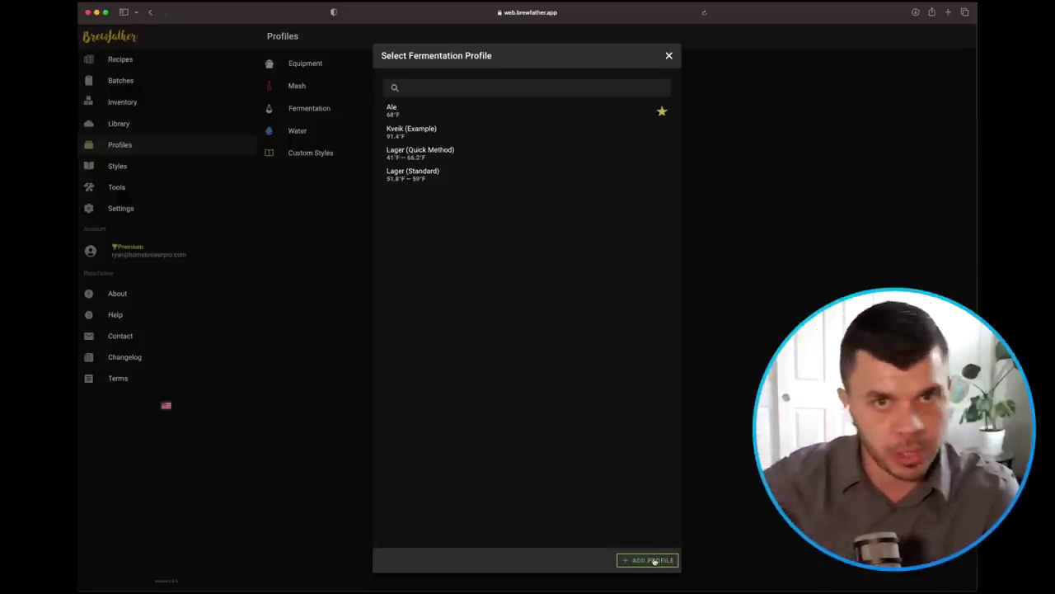
click(670, 55)
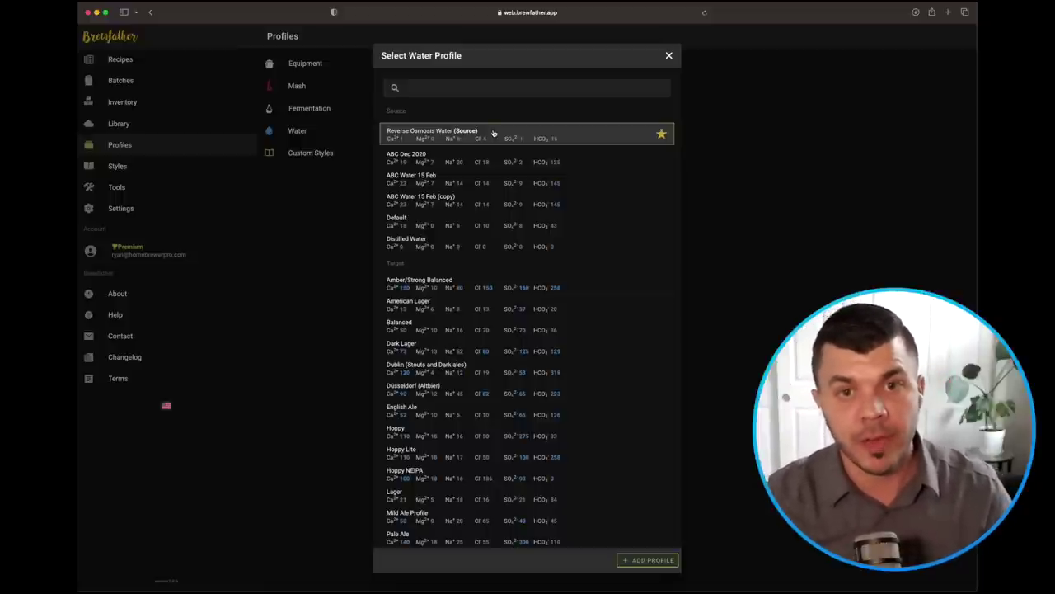
scroll(523, 319, down, 3)
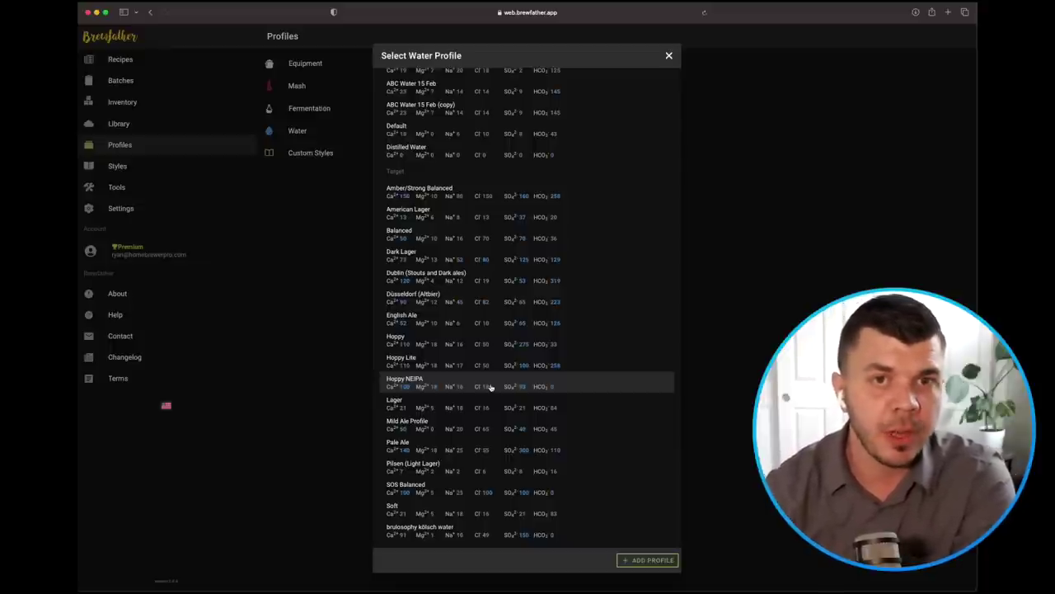
scroll(585, 235, up, 3)
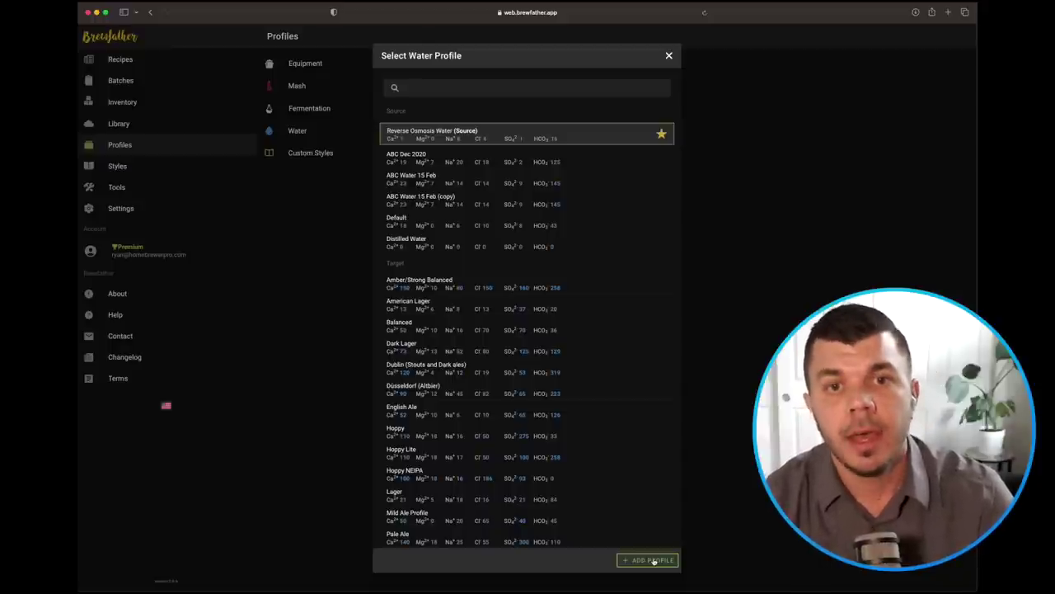
click(651, 560)
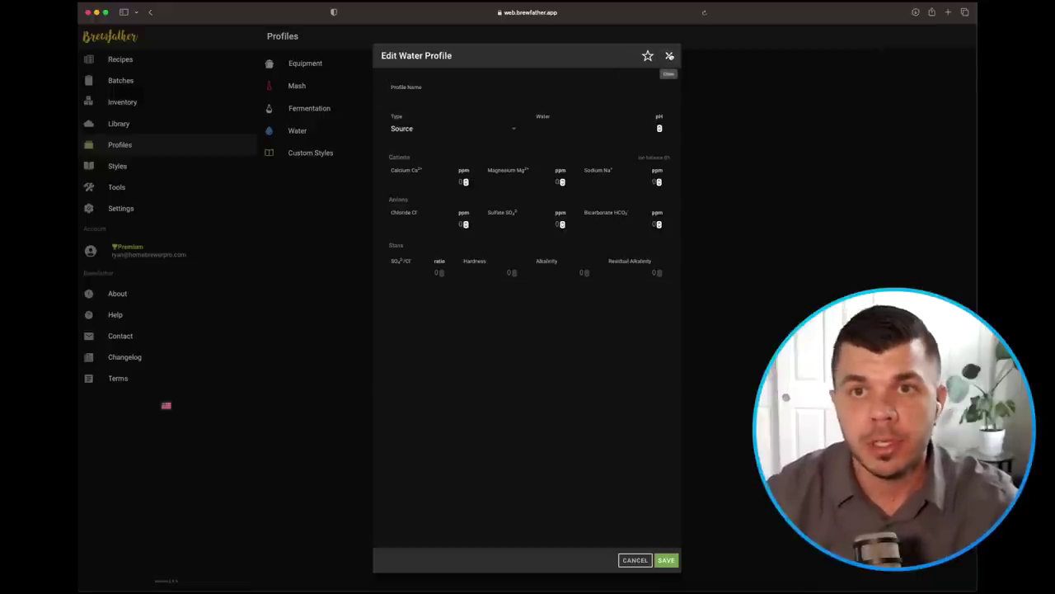
click(670, 55)
click(299, 131)
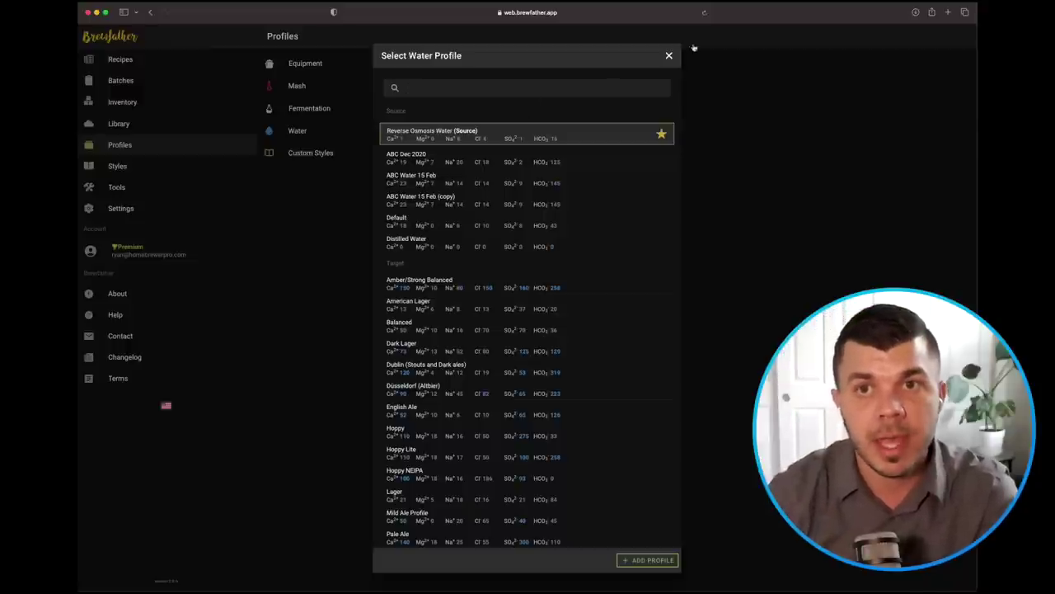
- Close the water profiles and expand the British Golden Ale 12A style guidelines
click(669, 56)
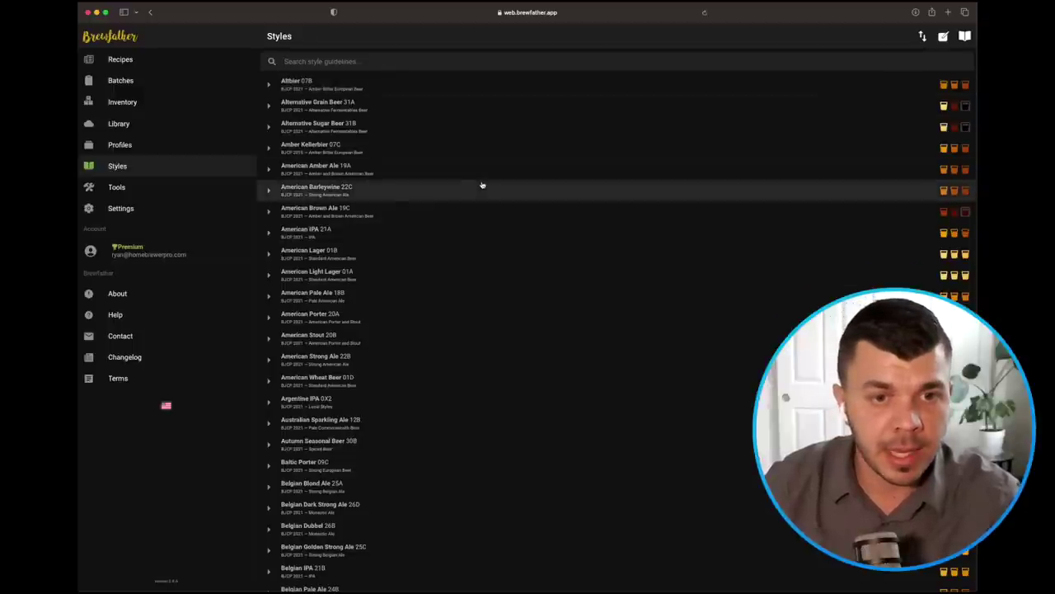
scroll(483, 185, down, 12)
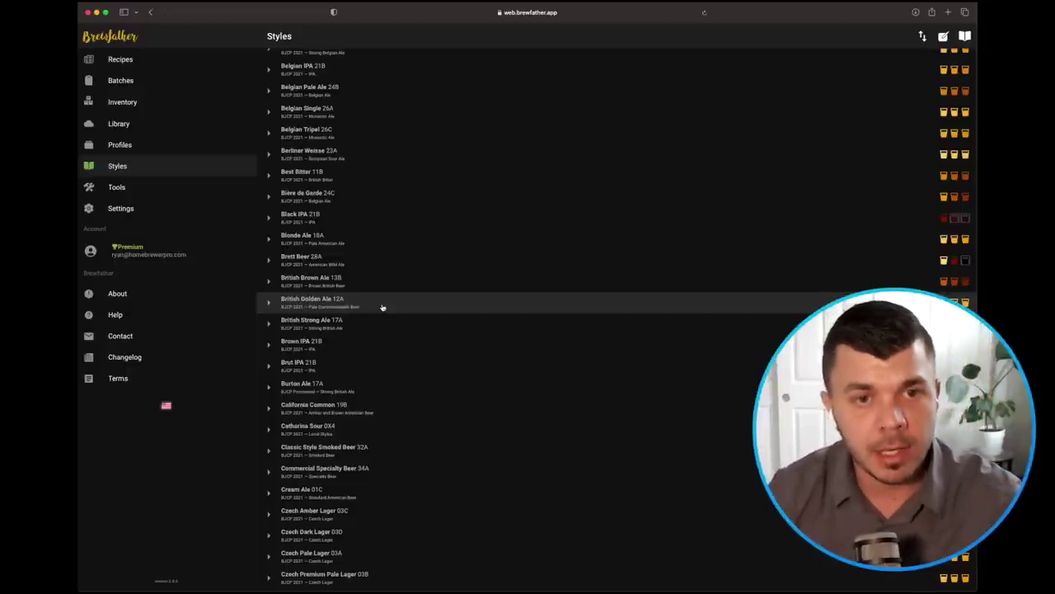
click(382, 306)
- Scroll the BJCP 2021 Styles list past British Golden Ale to Hazy IPA, Irish Stout and Kentucky Common
scroll(455, 346, down, 1)
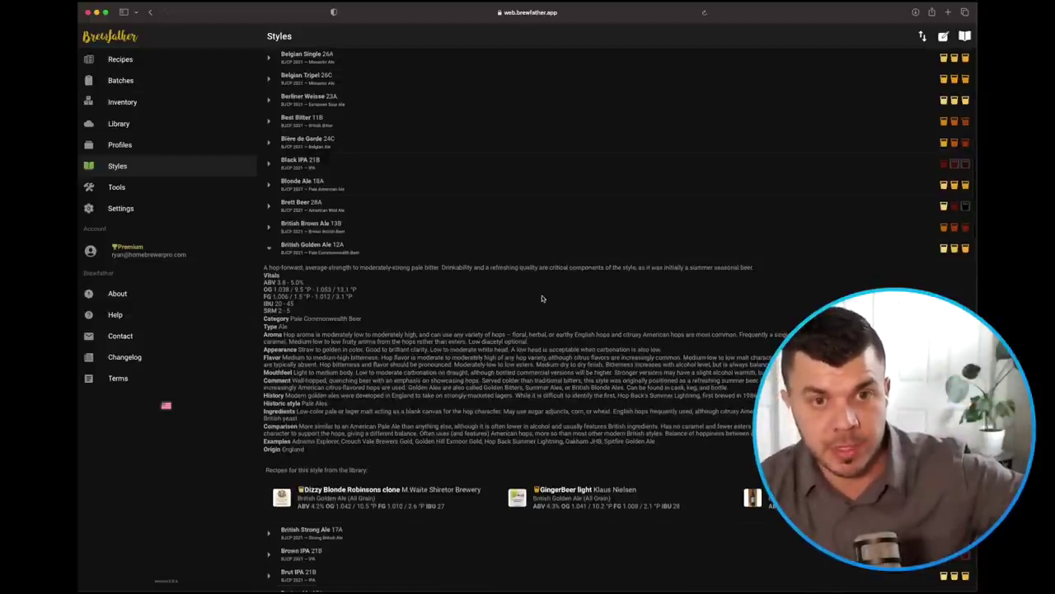
scroll(542, 299, up, 2)
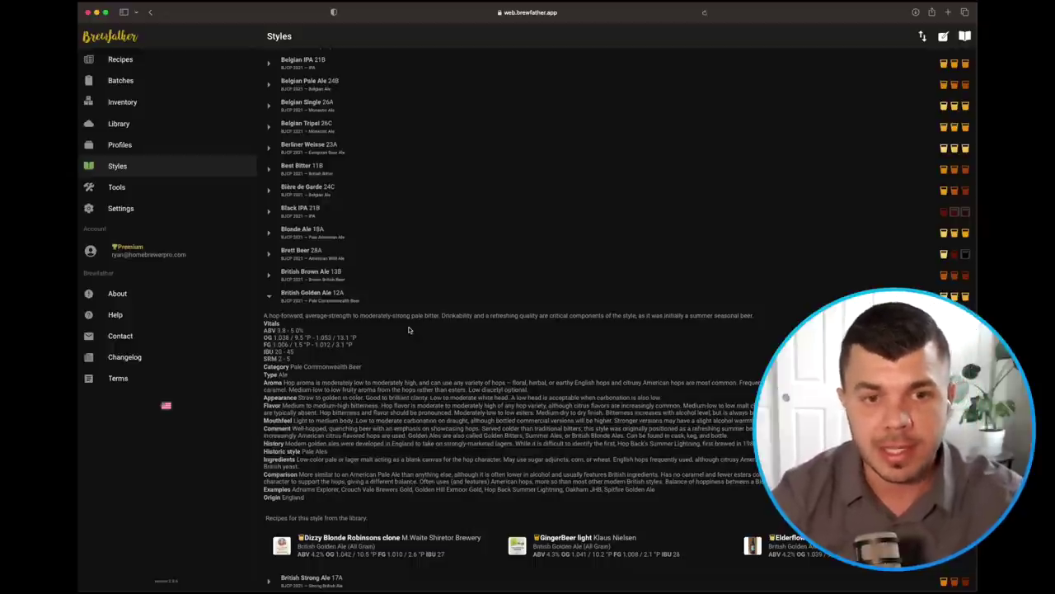
scroll(370, 380, down, 3)
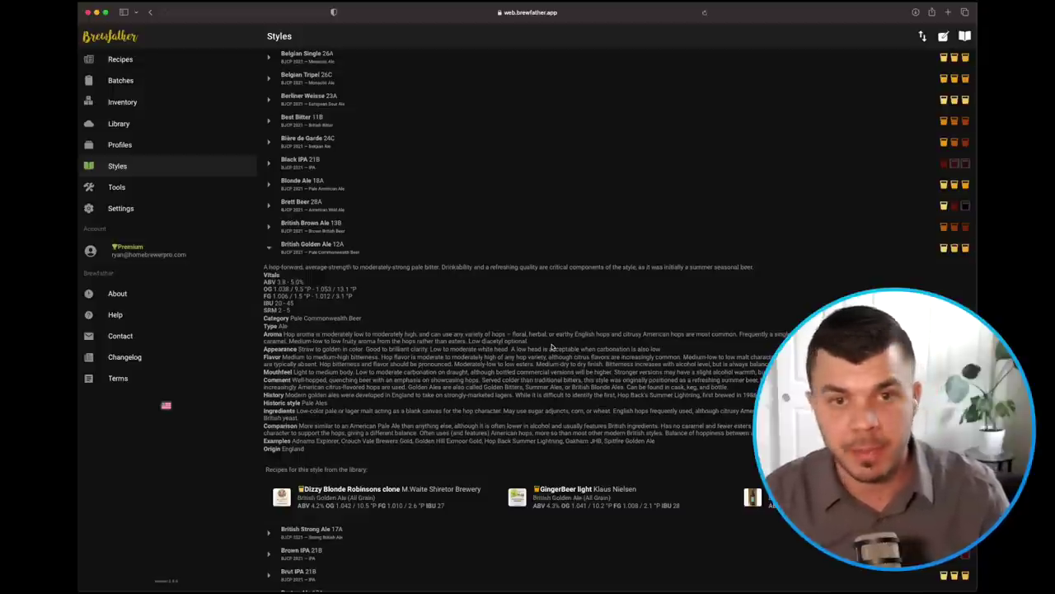
scroll(552, 348, down, 15)
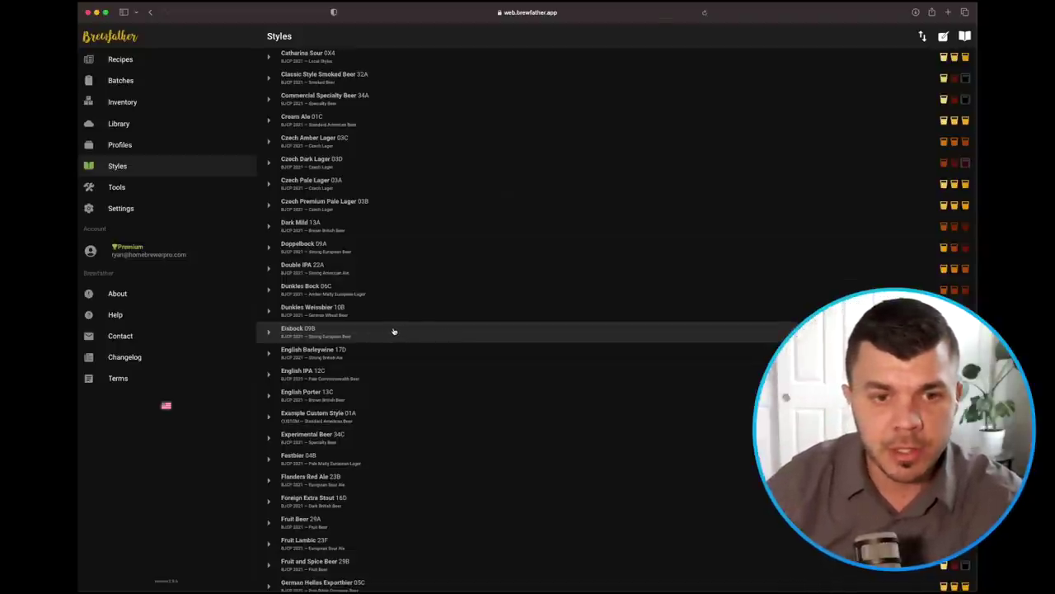
scroll(393, 331, down, 10)
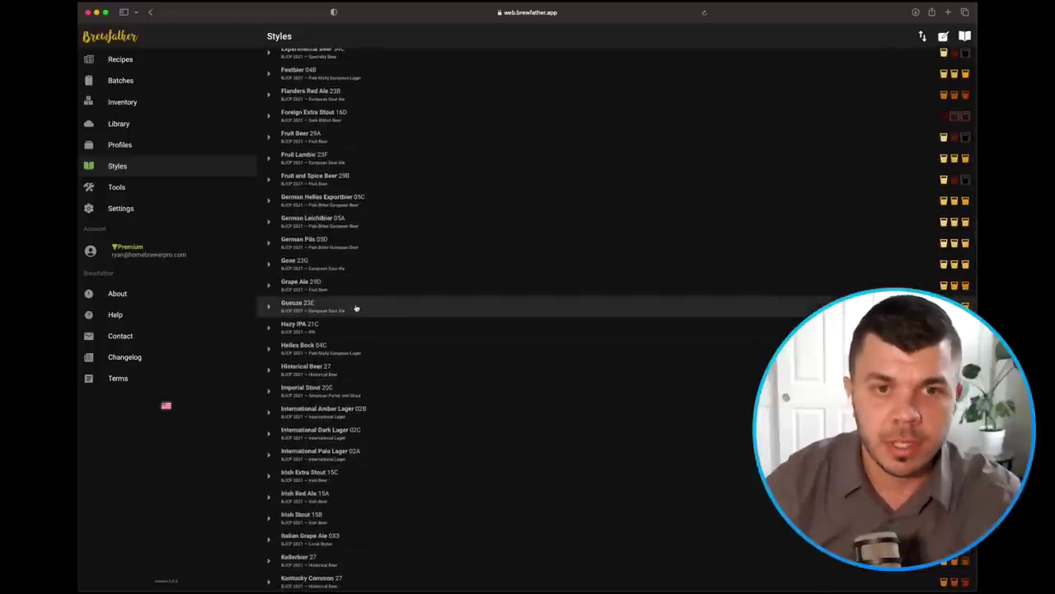
click(356, 307)
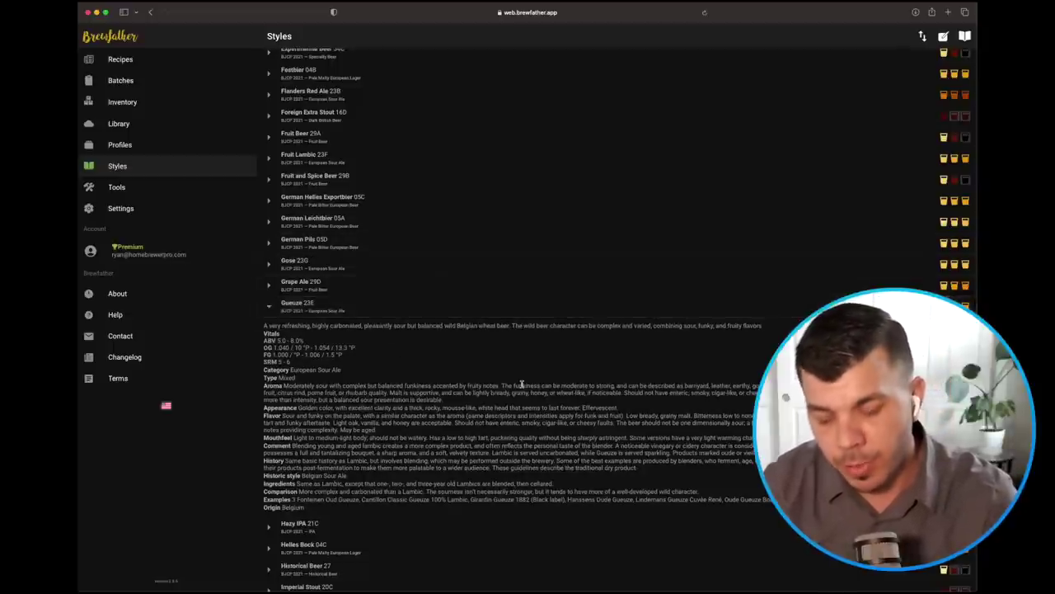
scroll(548, 363, down, 4)
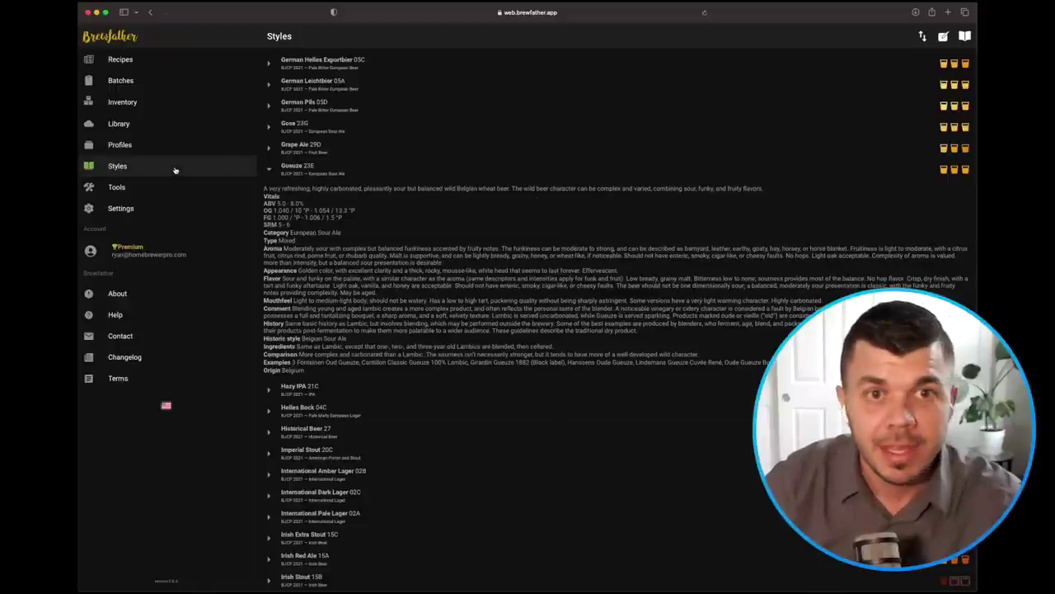
click(268, 171)
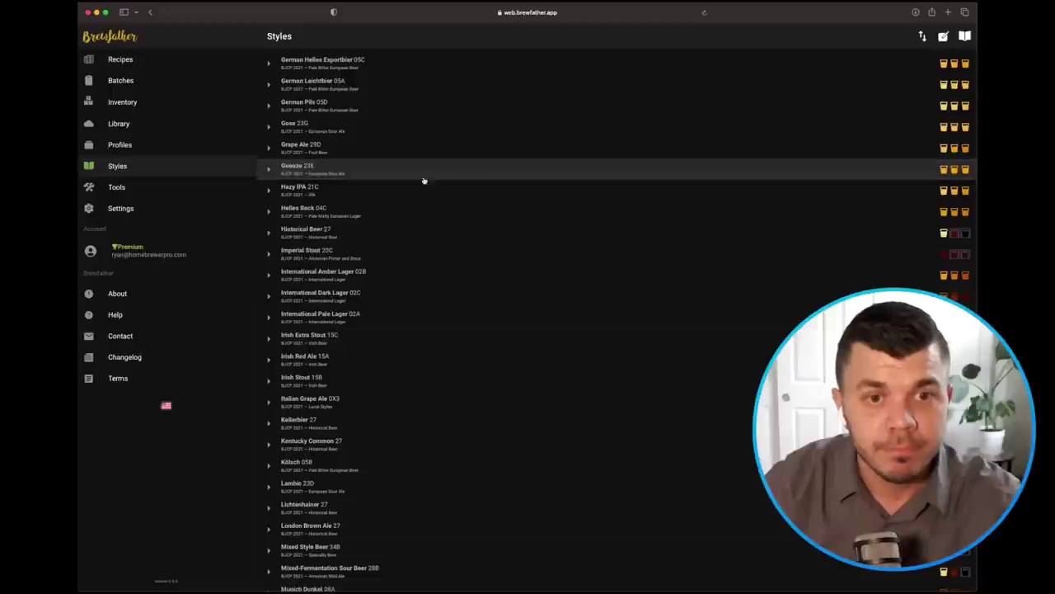
scroll(481, 182, down, 10)
scroll(481, 182, up, 15)
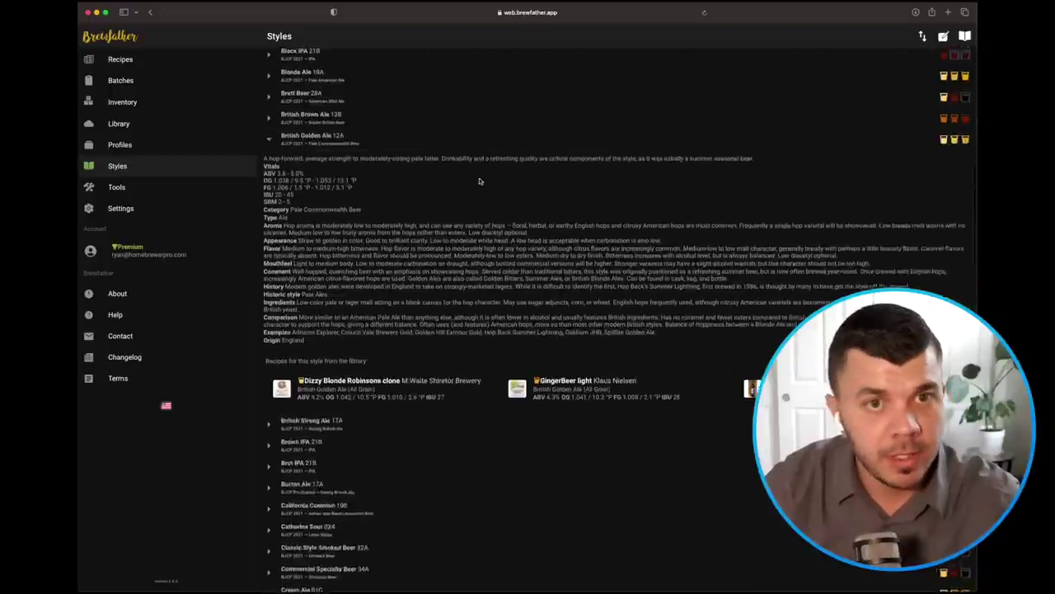
scroll(396, 136, up, 3)
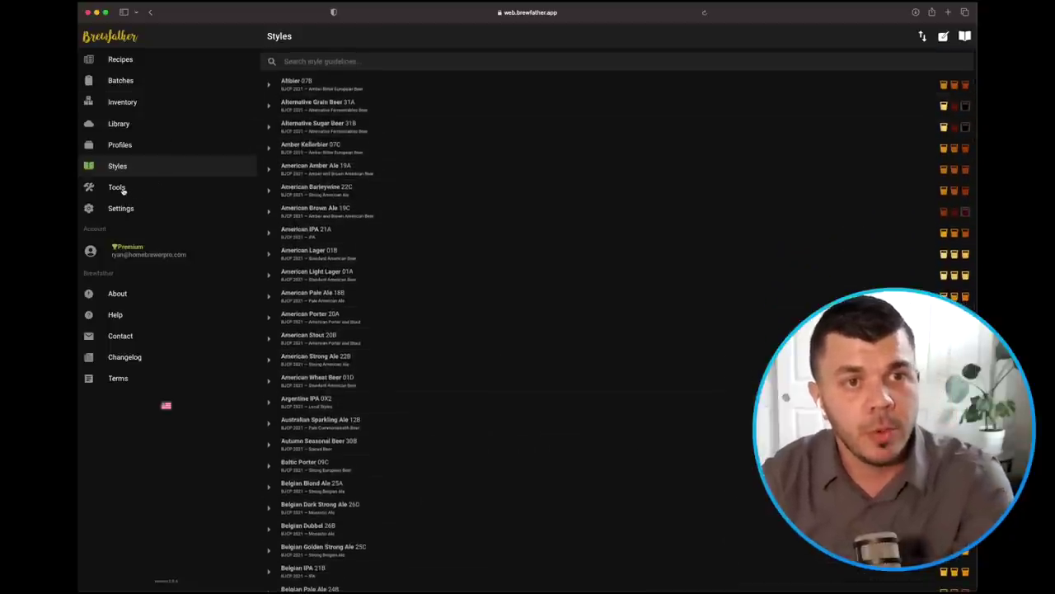
- Open Tools, view the Yeast Pitch Rate / Yeast Starter calculator, and return to the calculator list
click(124, 188)
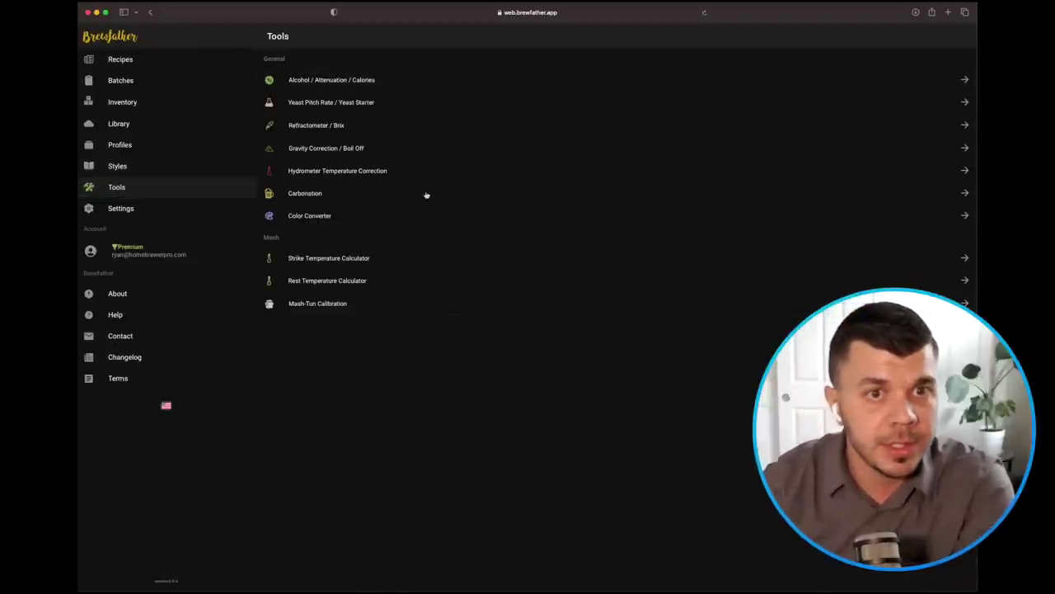
click(397, 103)
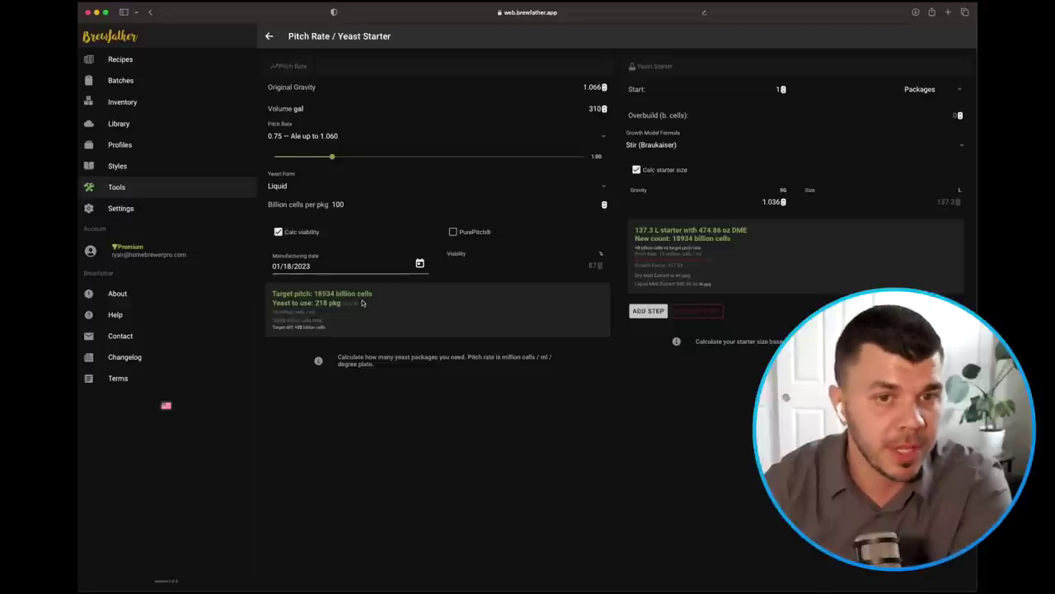
click(269, 36)
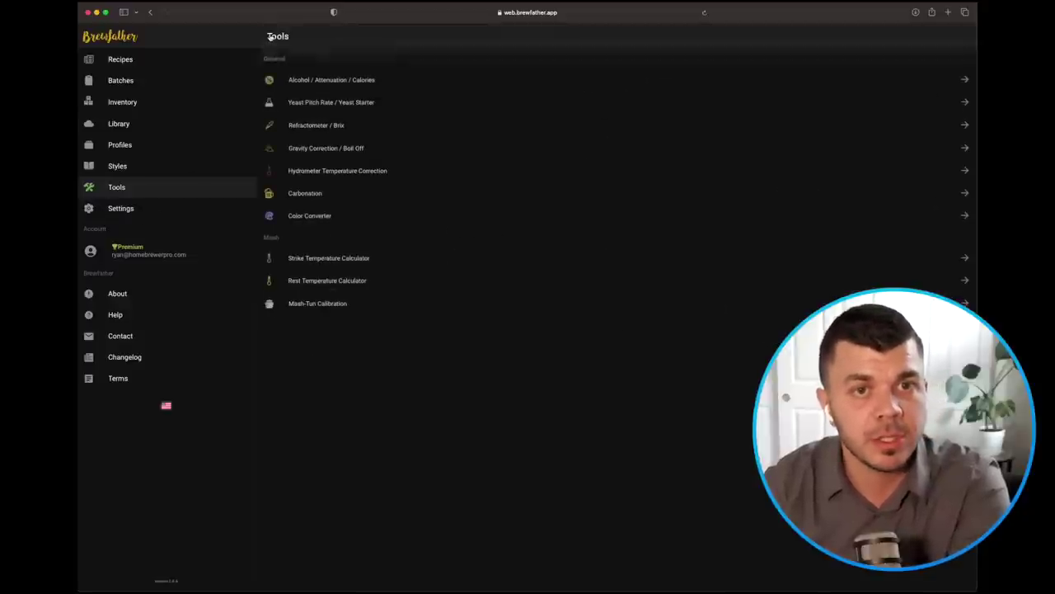
- In the Alcohol calculator, set original gravity 1.070 and final gravity 1.011 for 7.7% ABV, then return
click(336, 82)
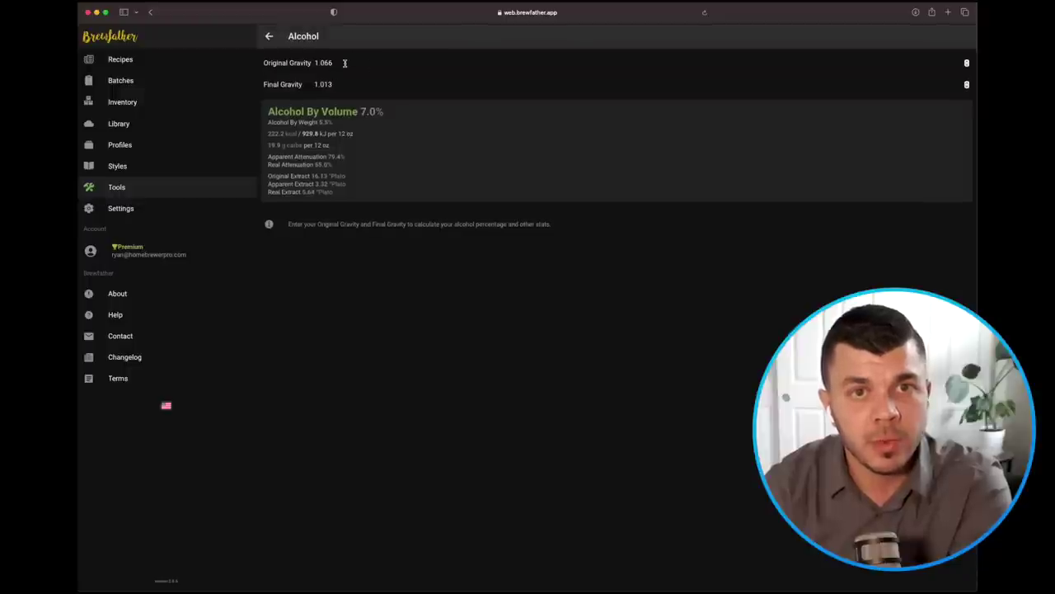
drag(345, 63, 325, 63)
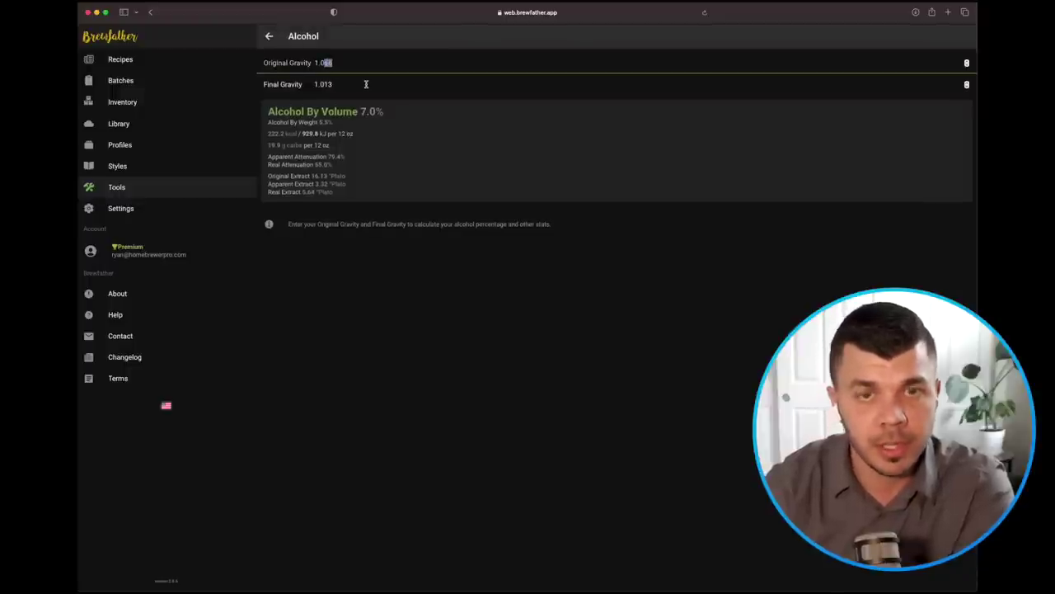
text(70)
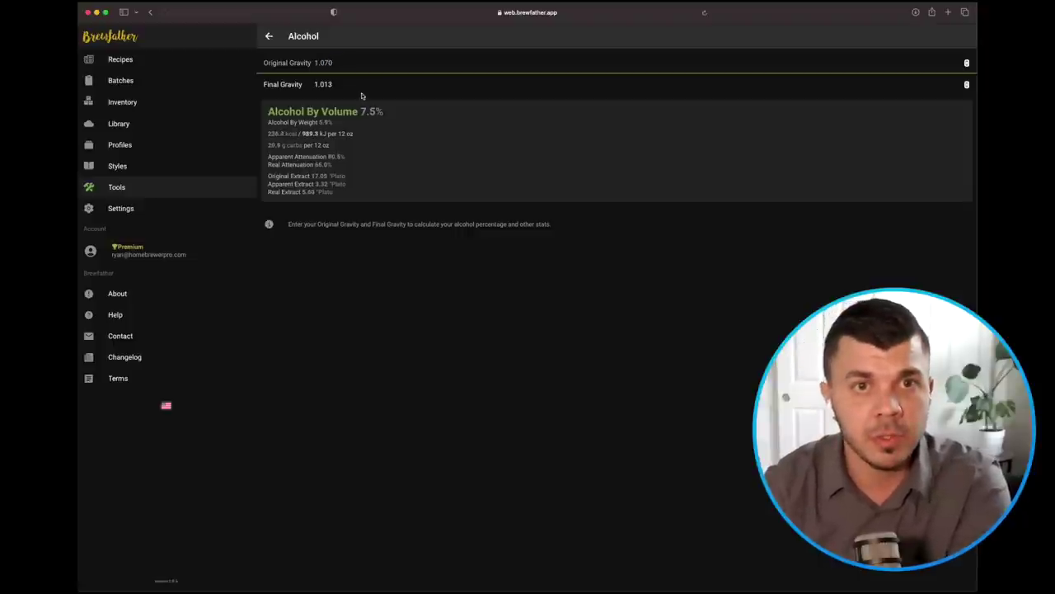
click(338, 84)
key(BackSpace)
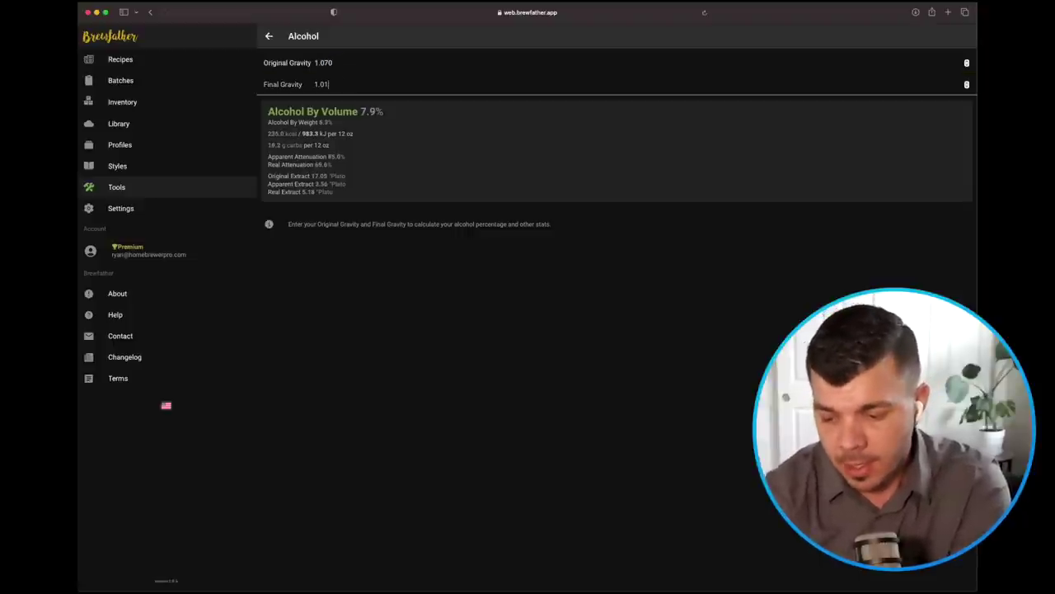
text(1)
click(392, 267)
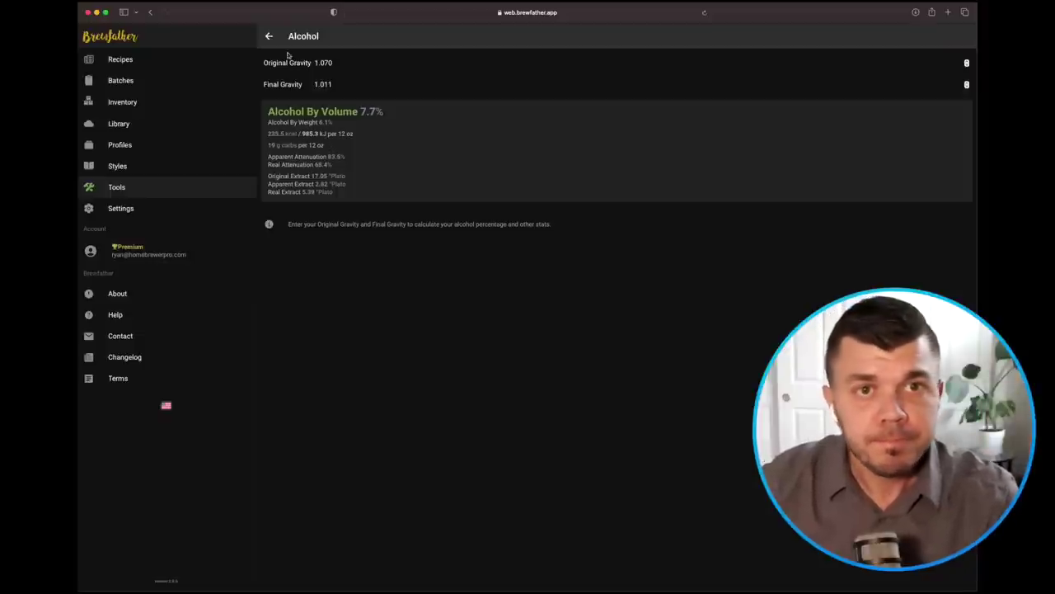
click(269, 36)
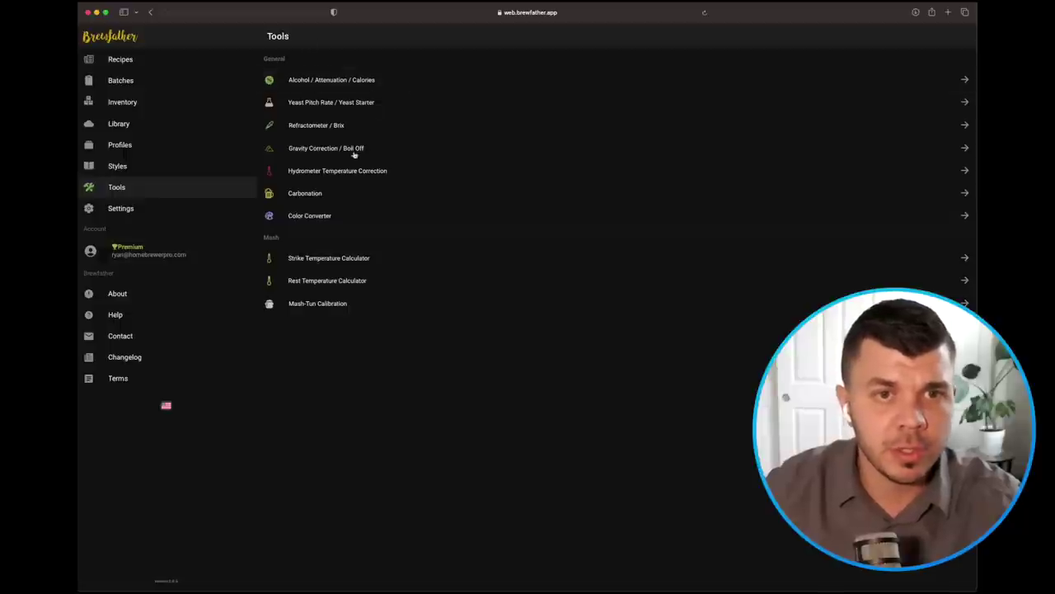
click(322, 196)
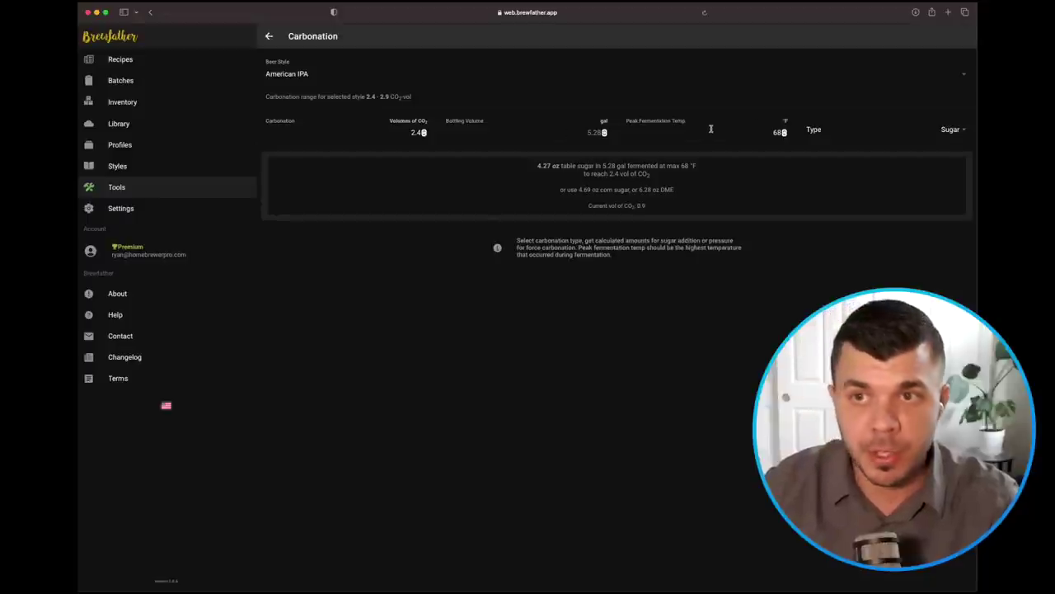
click(950, 129)
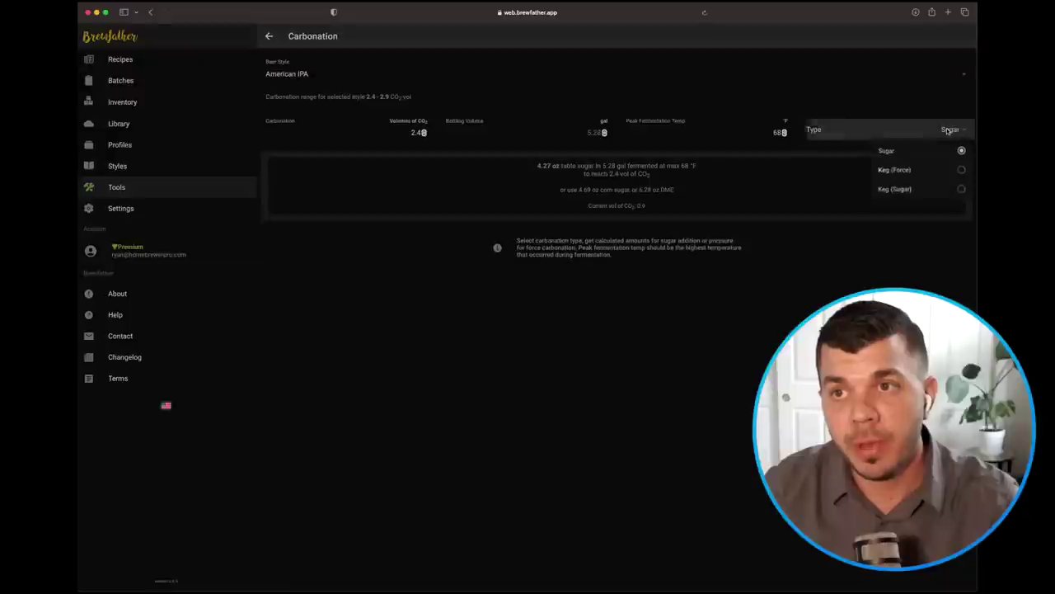
click(907, 173)
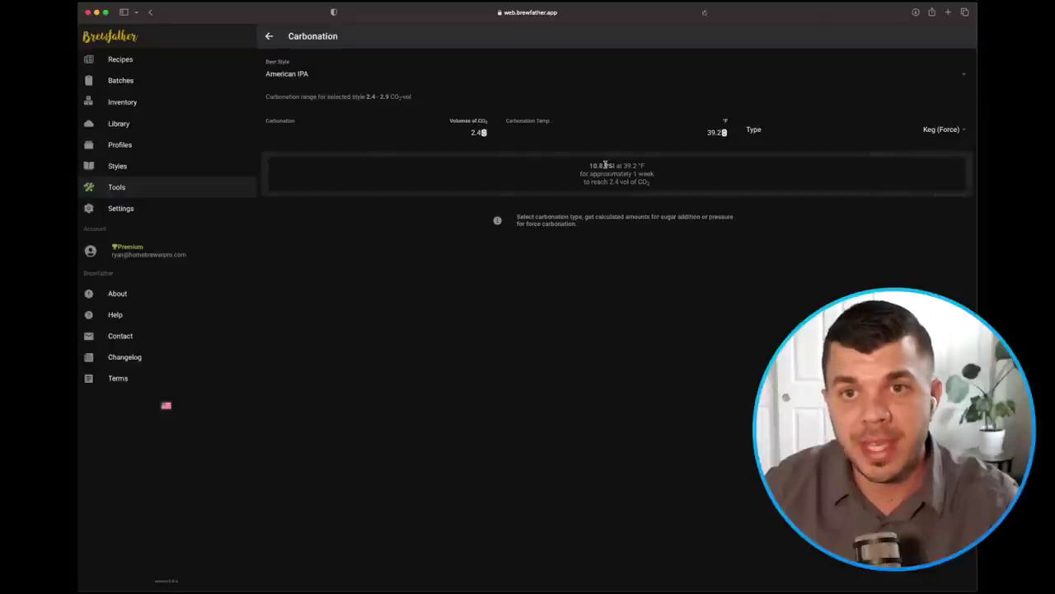
click(947, 130)
click(929, 151)
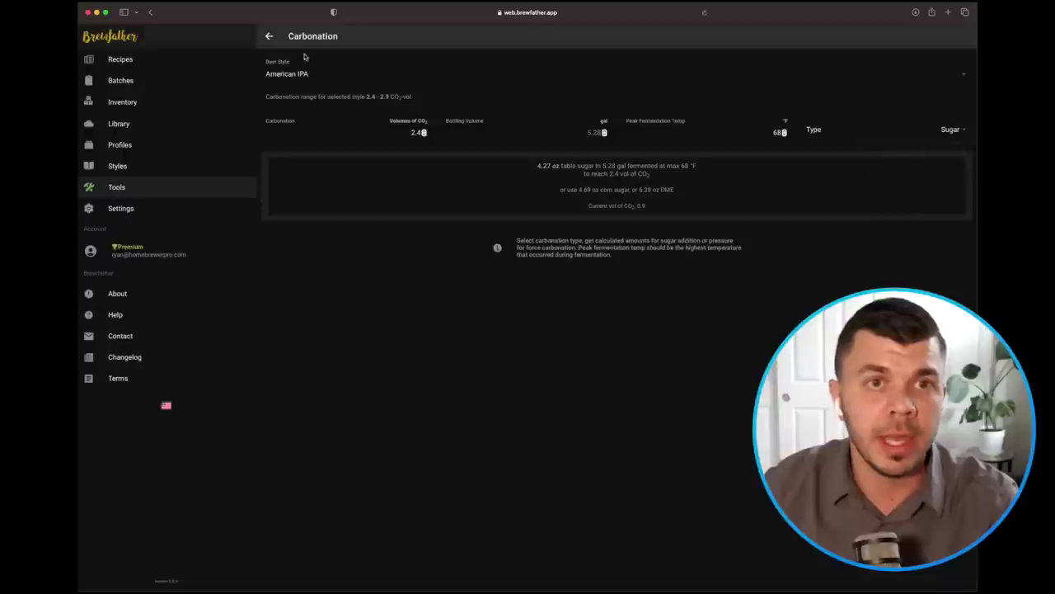
click(269, 36)
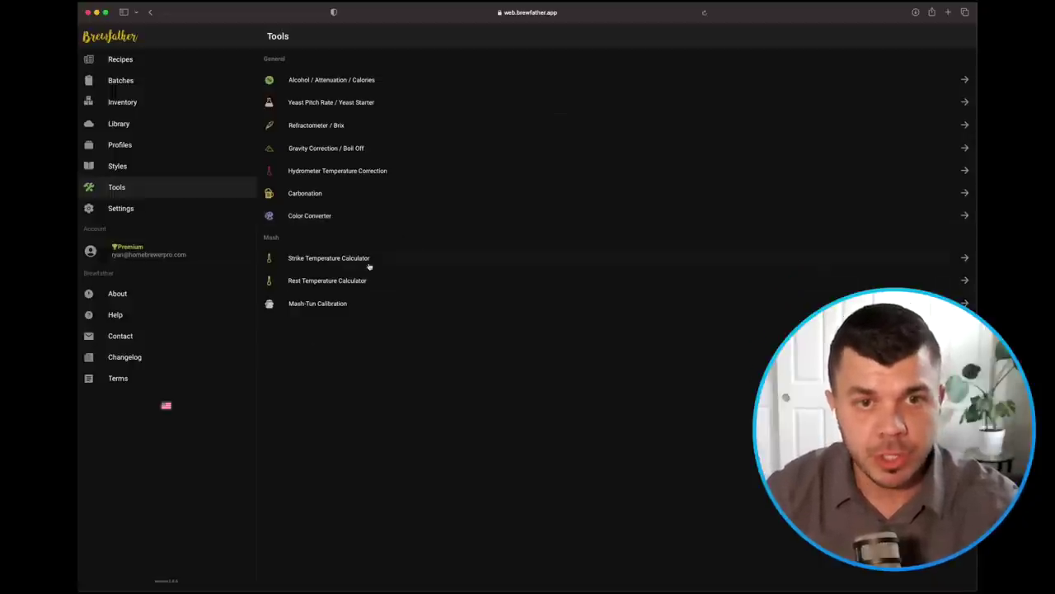
click(417, 262)
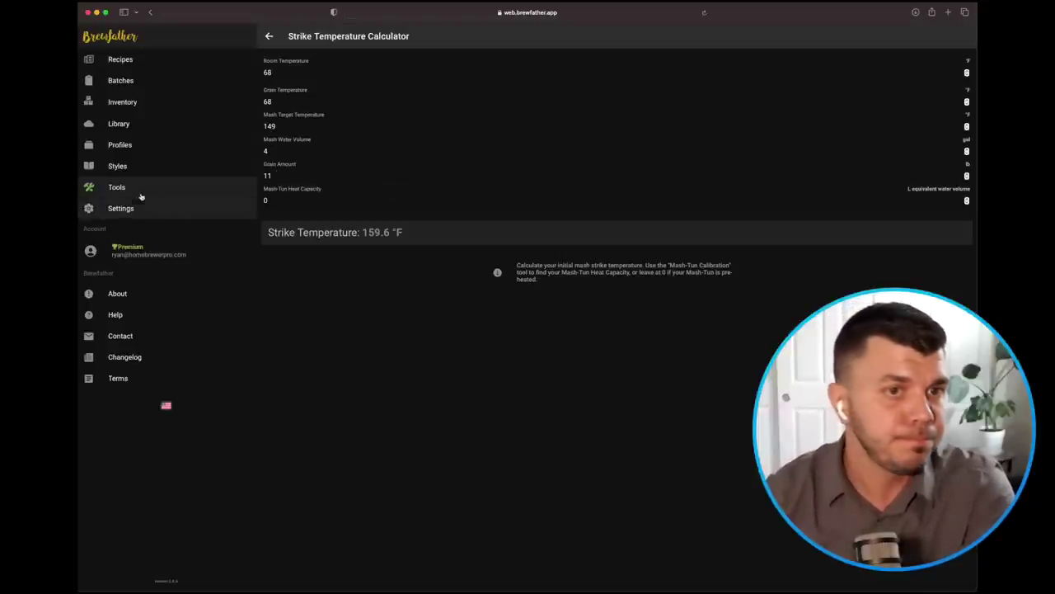
click(266, 37)
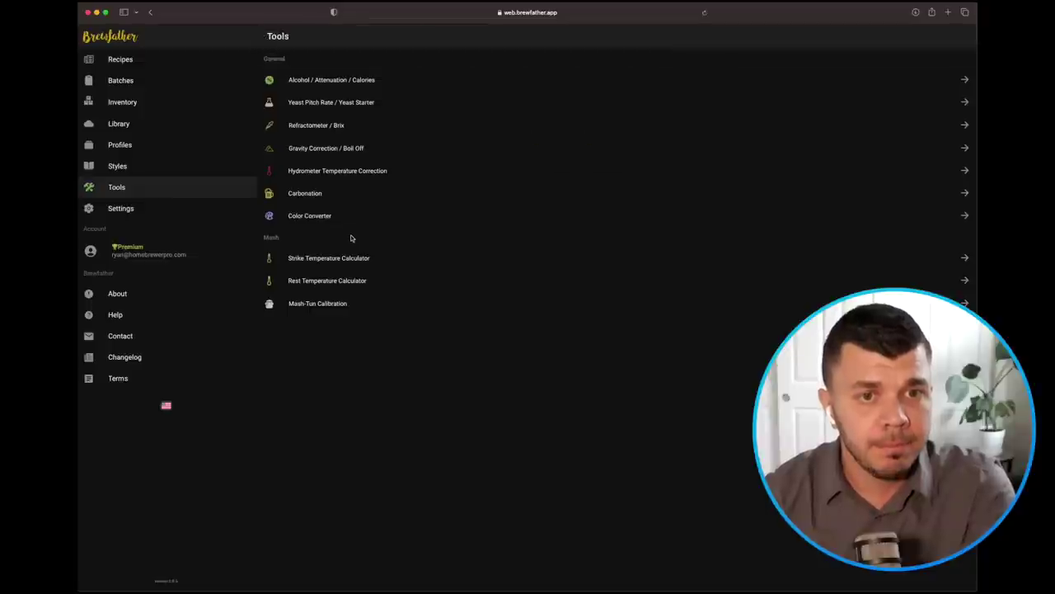
- Review the Settings page's units, power-ups and calculation options, checking the Alcohol By Volume formula choices unchanged
click(123, 208)
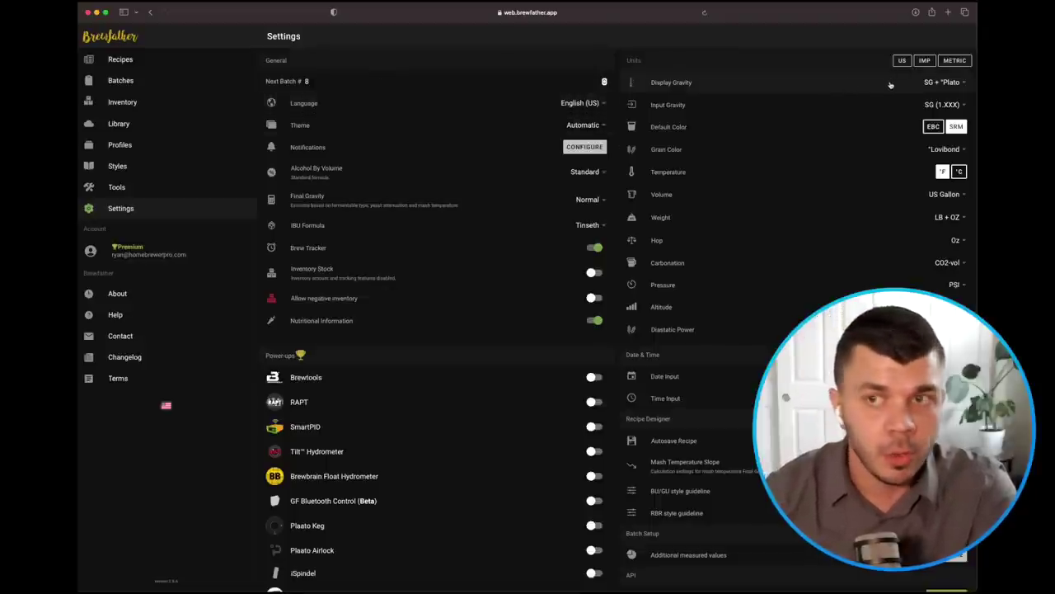
scroll(602, 161, down, 5)
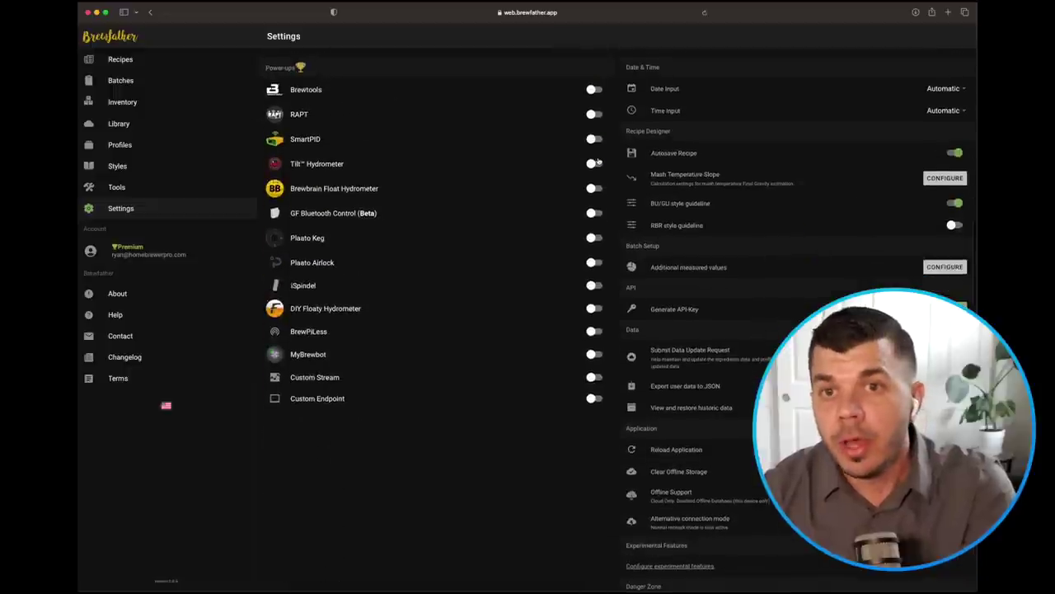
scroll(615, 161, up, 2)
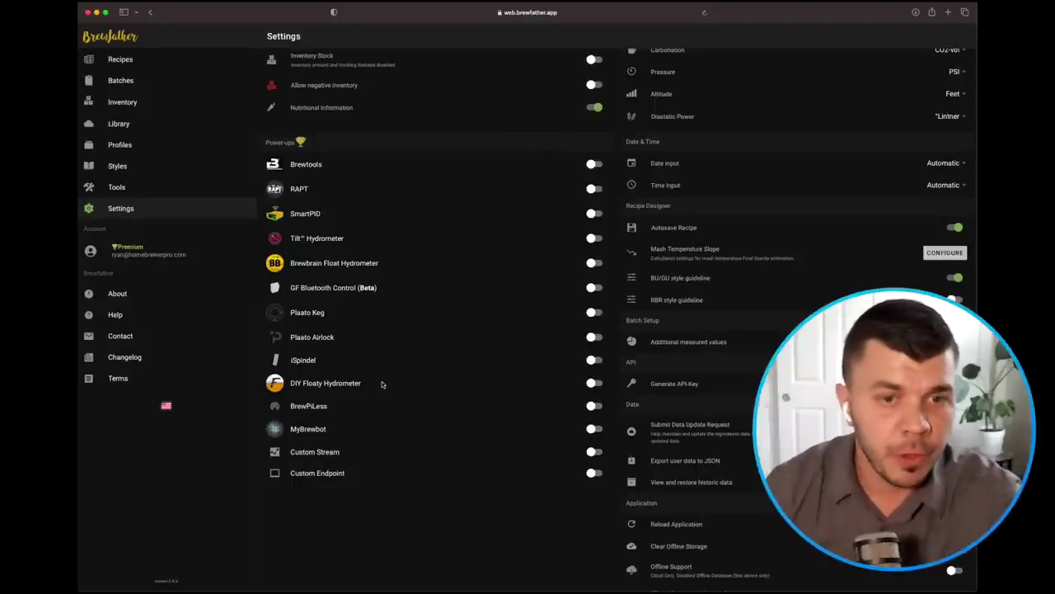
scroll(440, 387, up, 2)
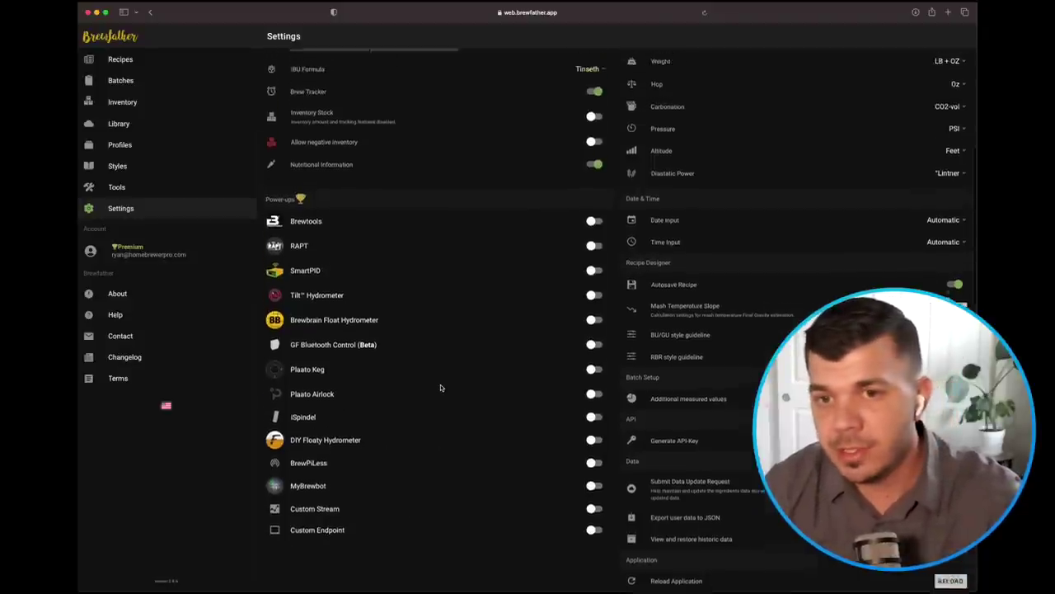
scroll(440, 384, up, 1)
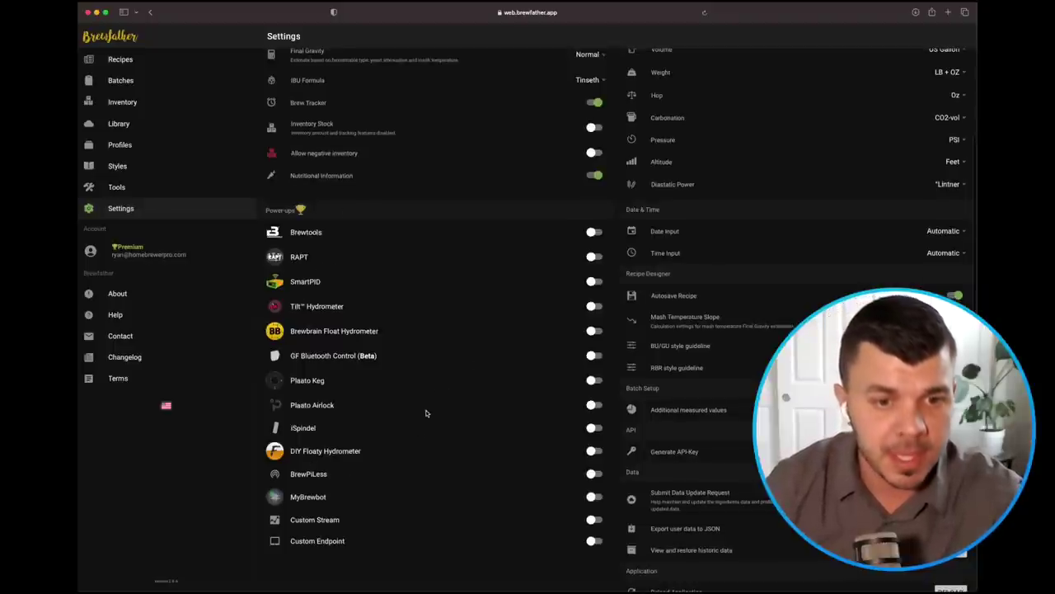
scroll(432, 404, down, 1)
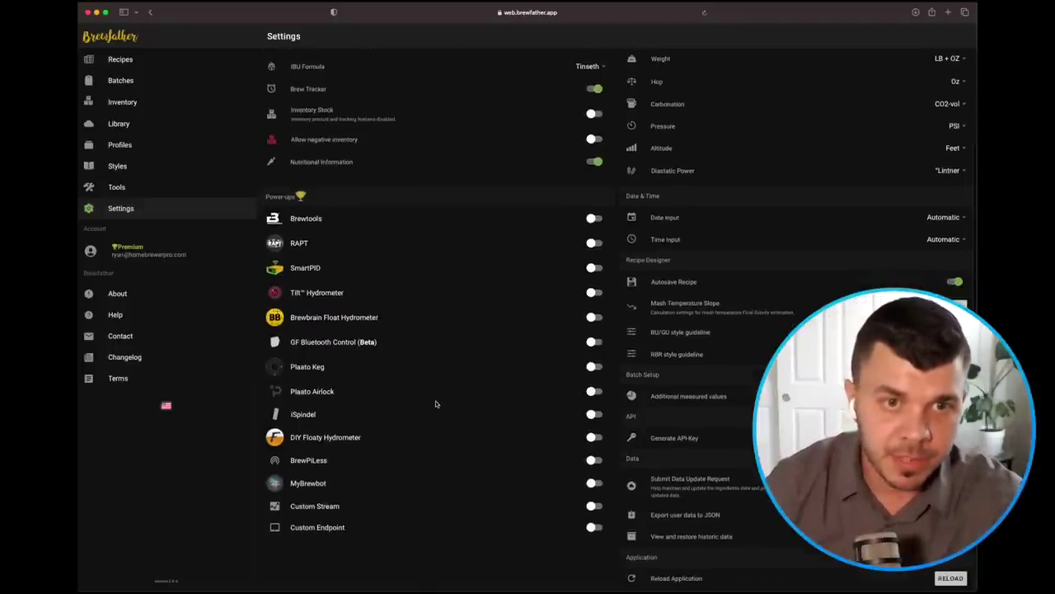
scroll(436, 404, up, 2)
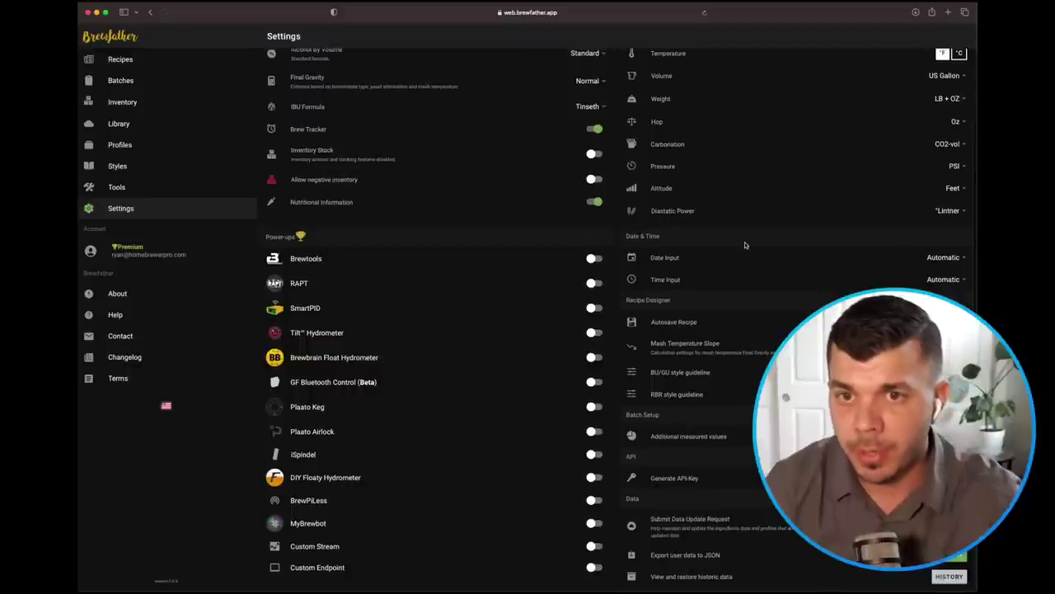
scroll(748, 299, down, 5)
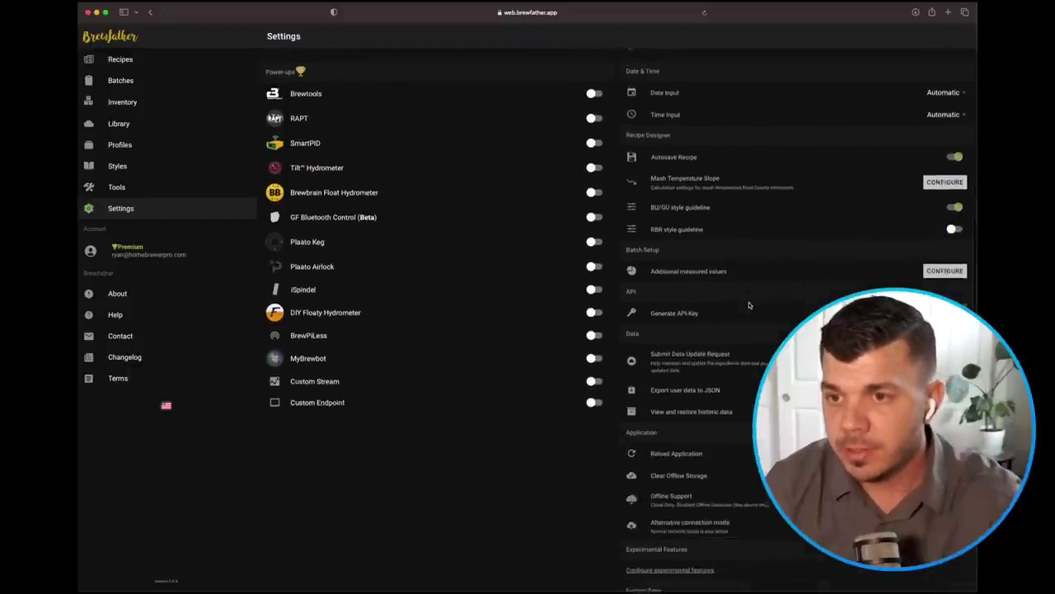
scroll(749, 305, down, 3)
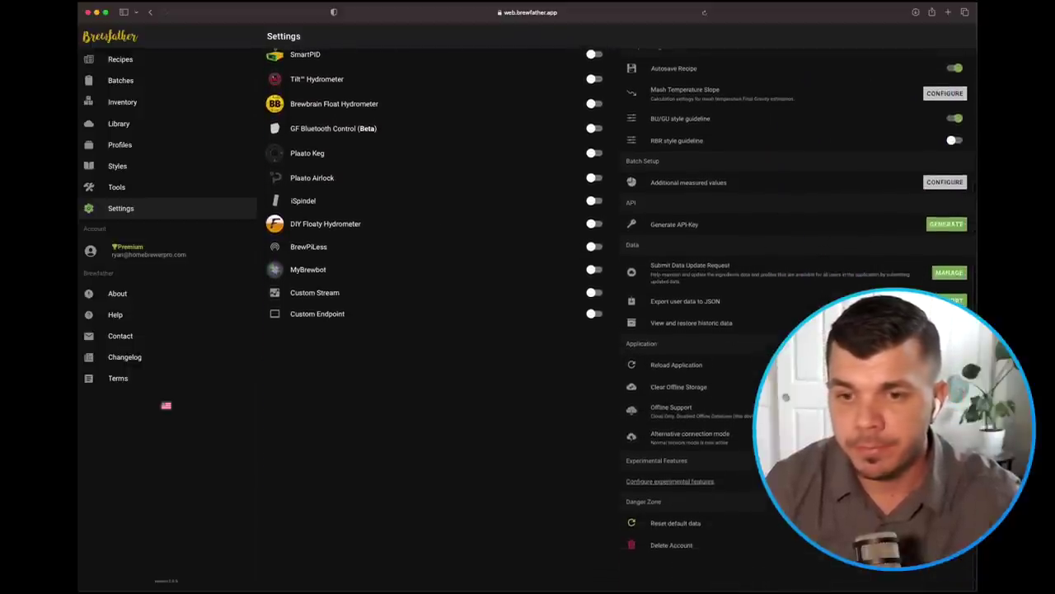
scroll(429, 79, up, 10)
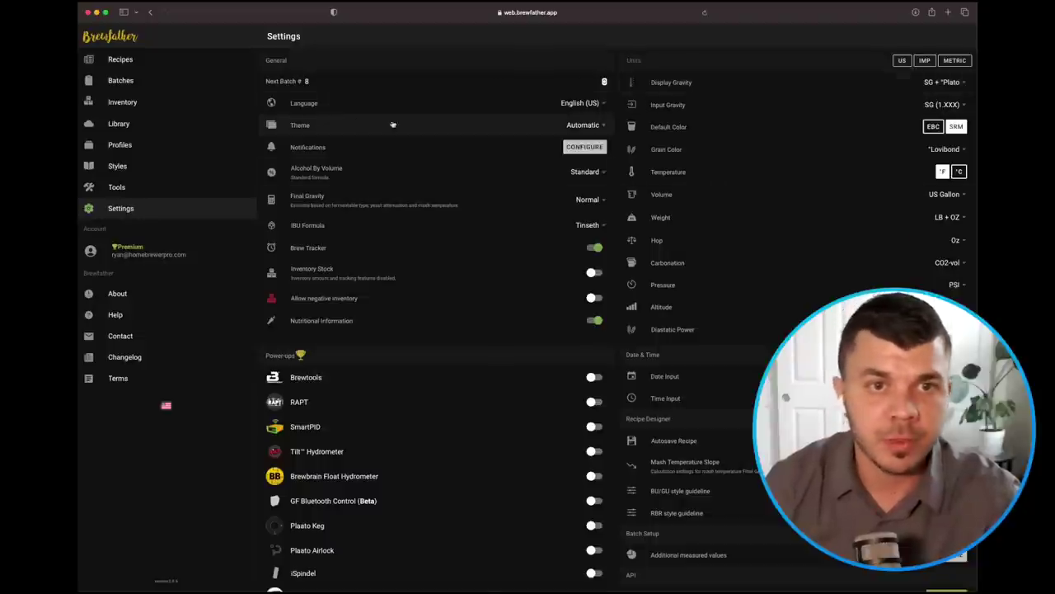
click(377, 172)
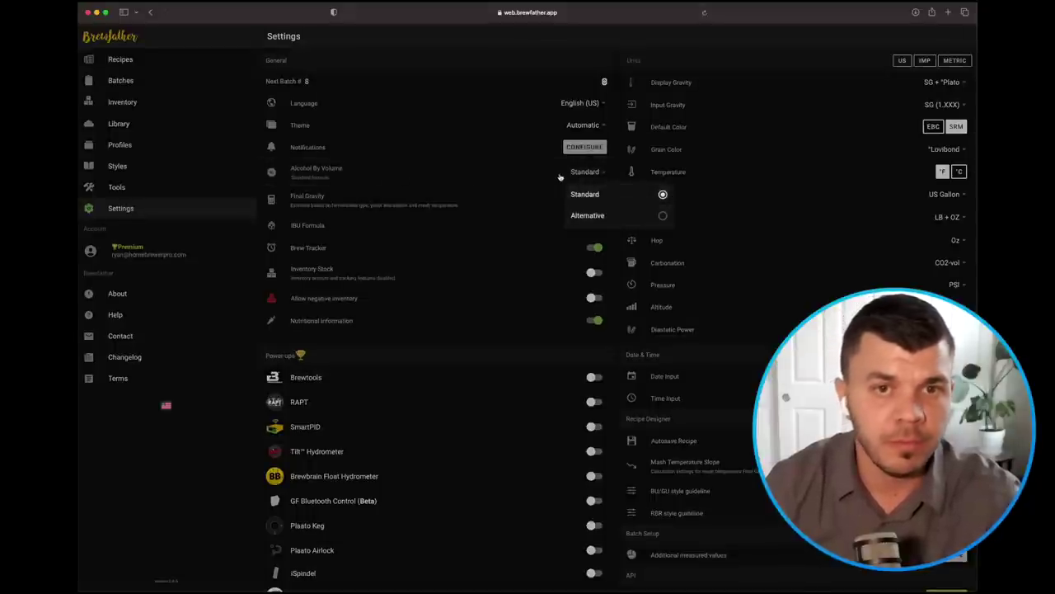
click(437, 166)
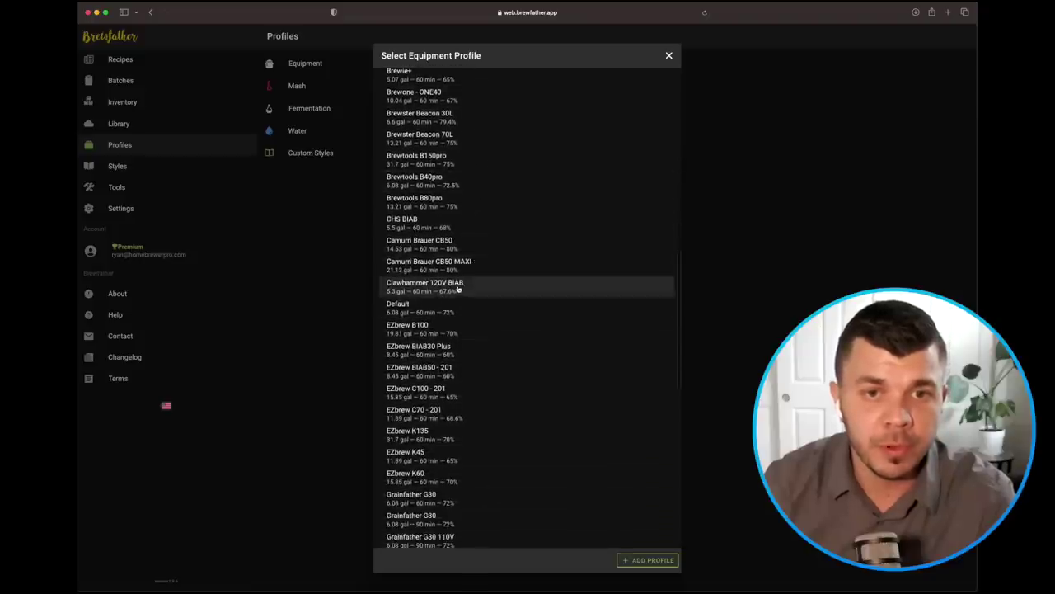
- Edit the CHS BIAB profile and review its 5.5 gal batch, 60-minute boil and 68% efficiency
click(567, 218)
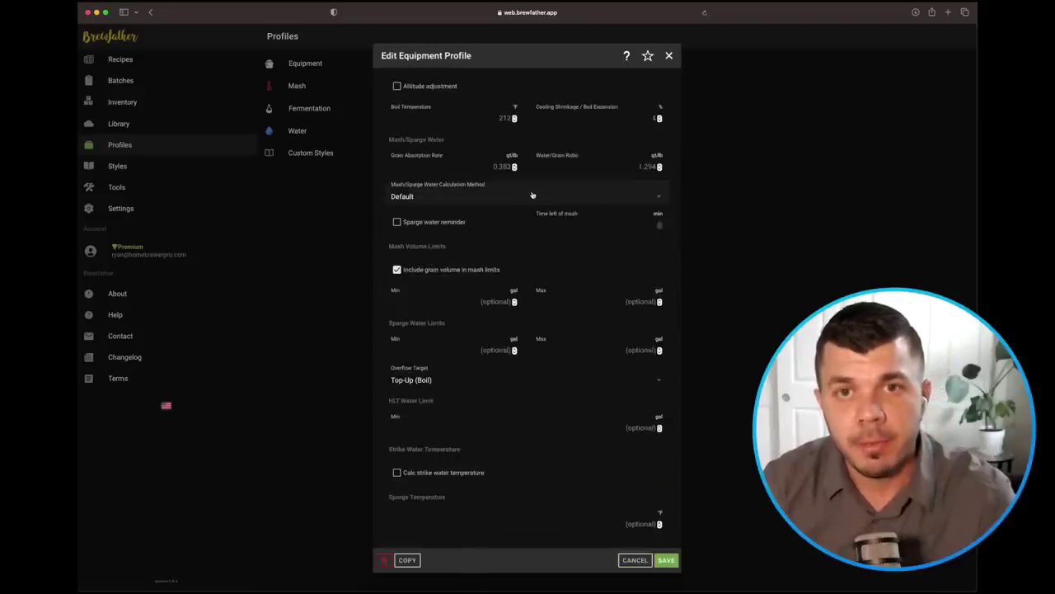
scroll(532, 198, up, 10)
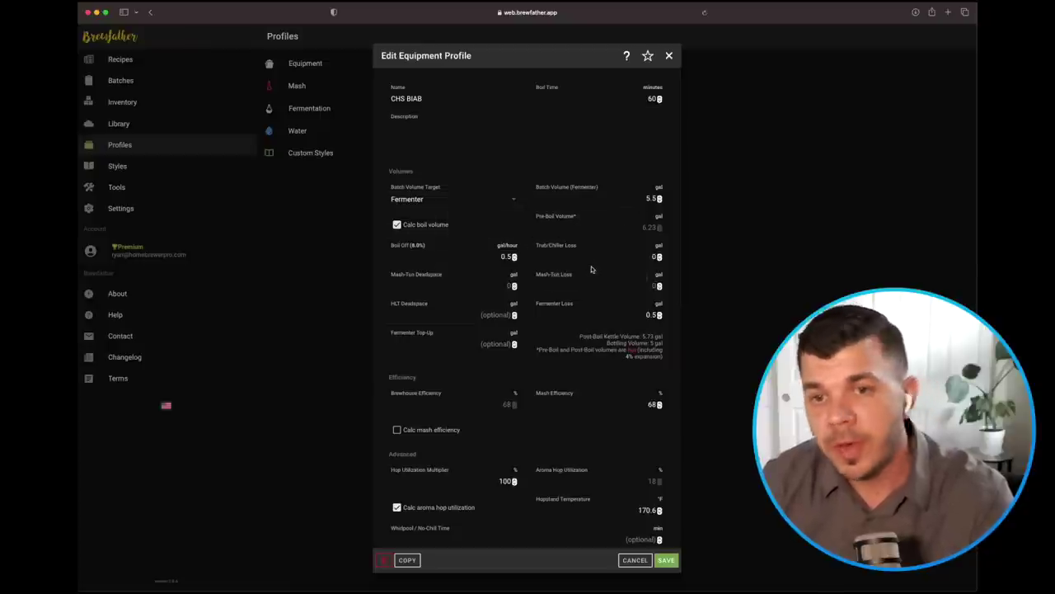
scroll(591, 270, down, 7)
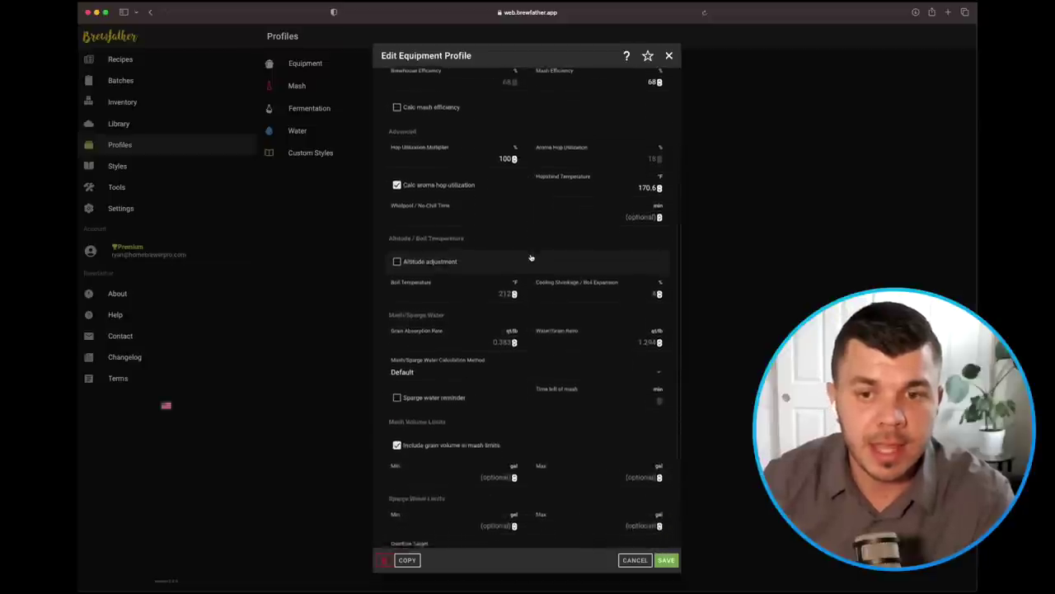
scroll(531, 259, up, 8)
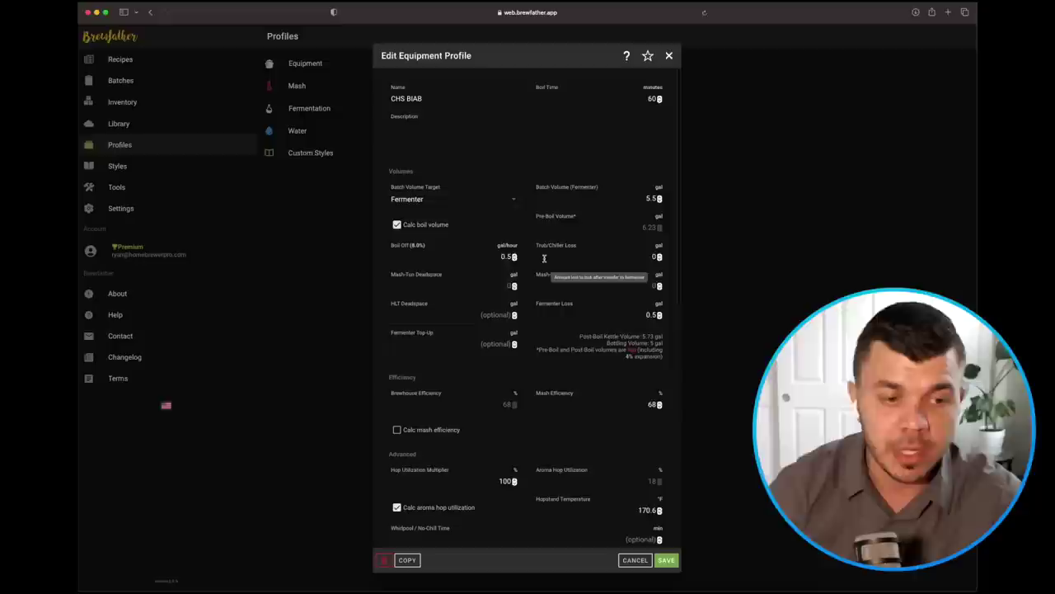